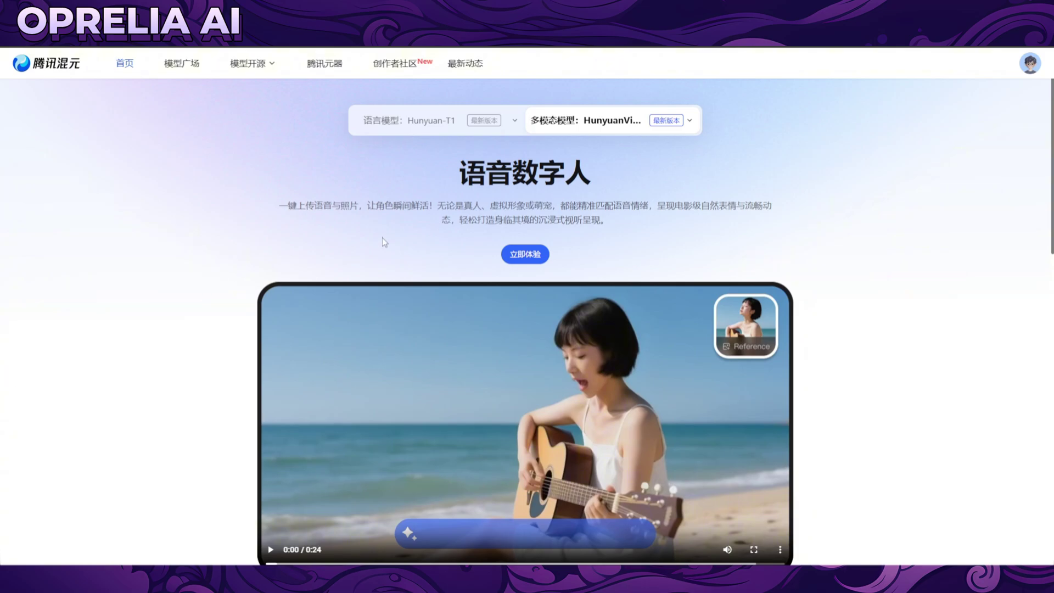
Translate the Hunyuan home page from Simplified Chinese to English
click(445, 131)
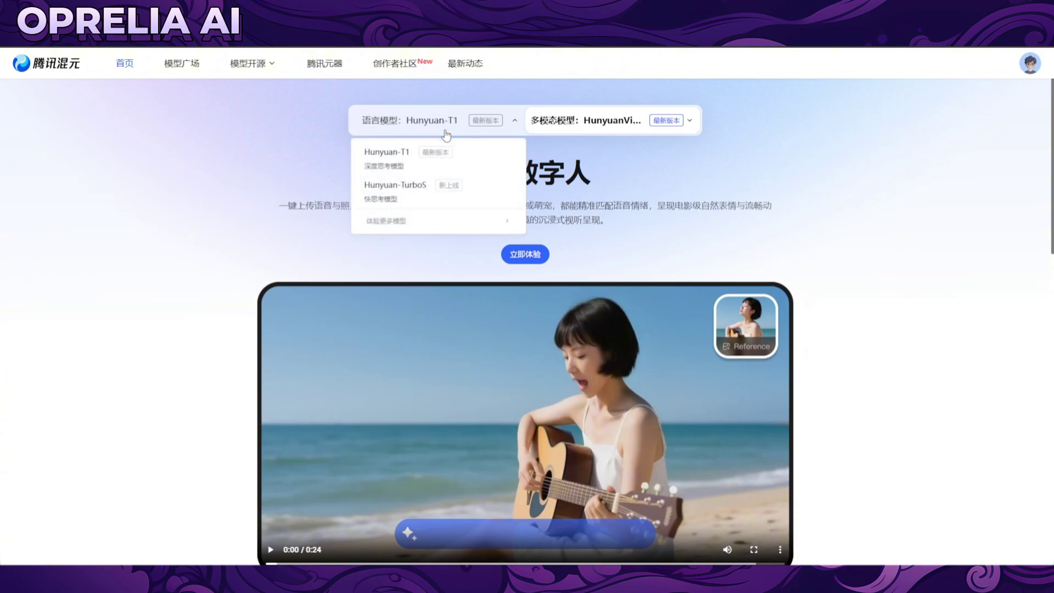
click(585, 125)
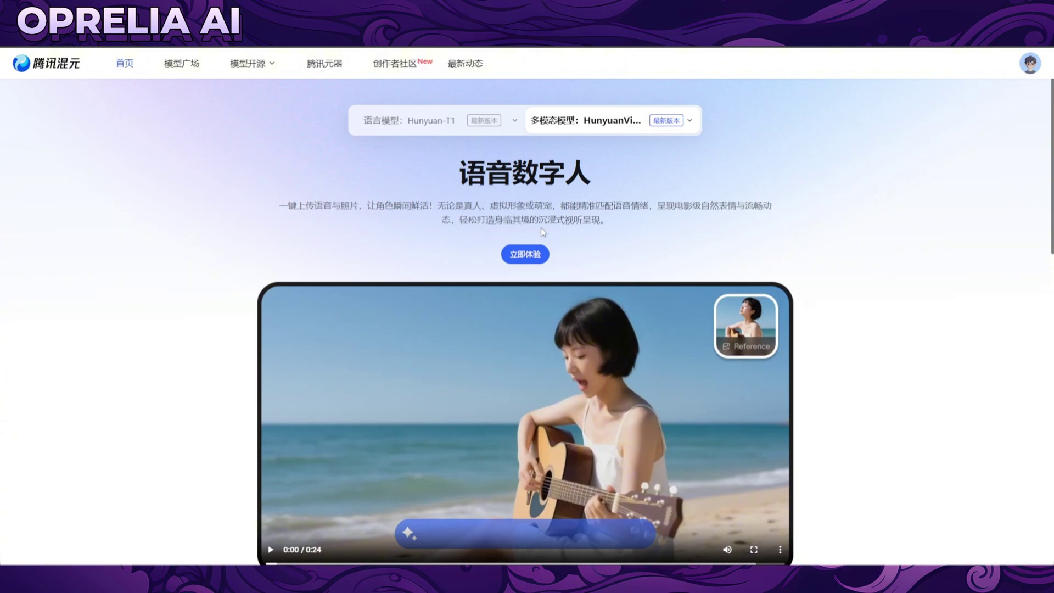
right_click(122, 209)
click(194, 406)
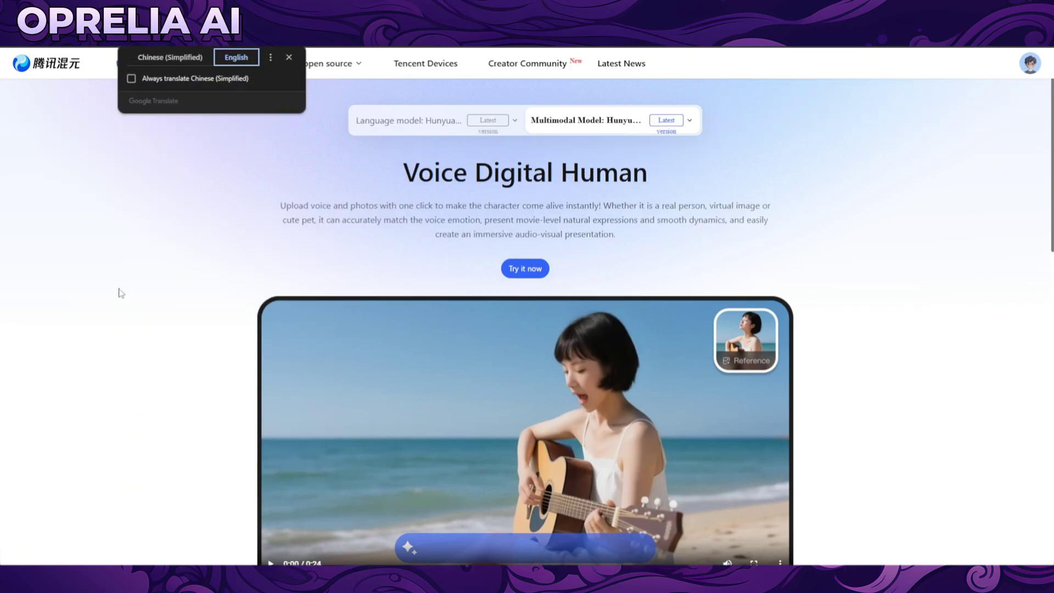
Play the Voice Digital Human demo video on the front page
scroll(241, 197, down, 1)
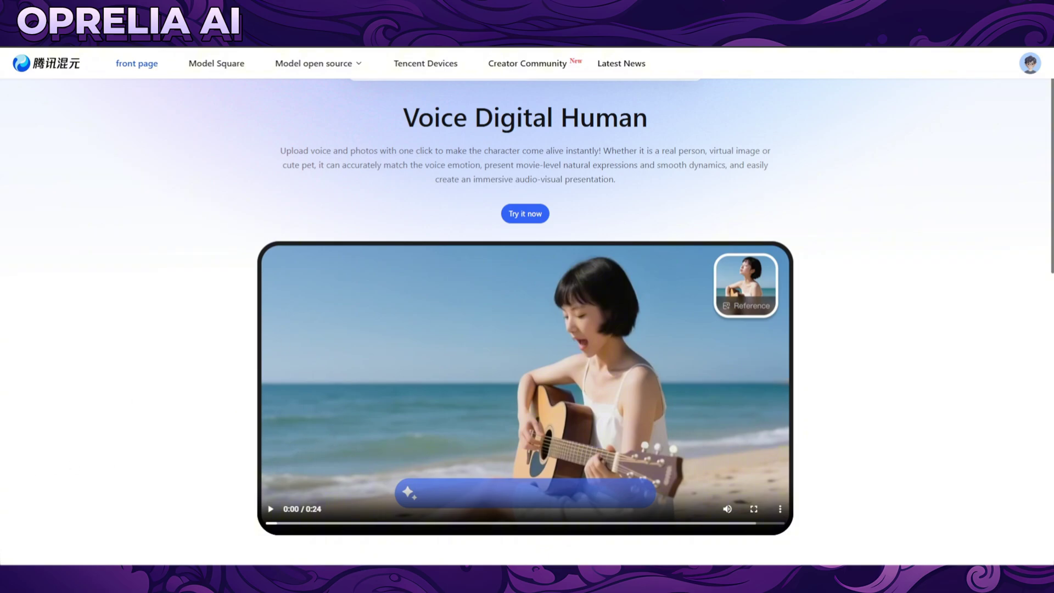
click(271, 508)
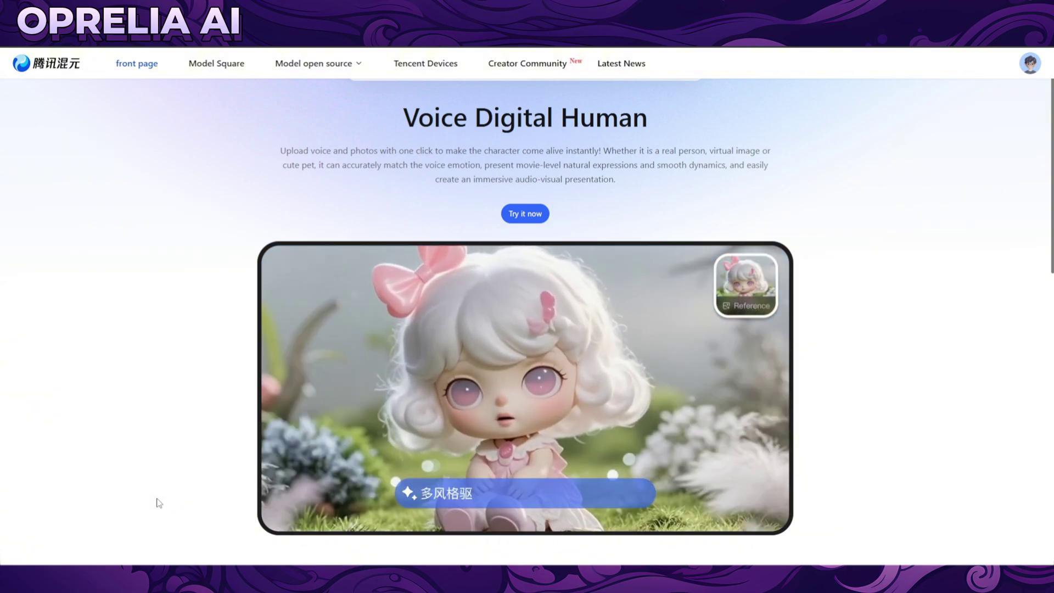
scroll(160, 503, down, 1)
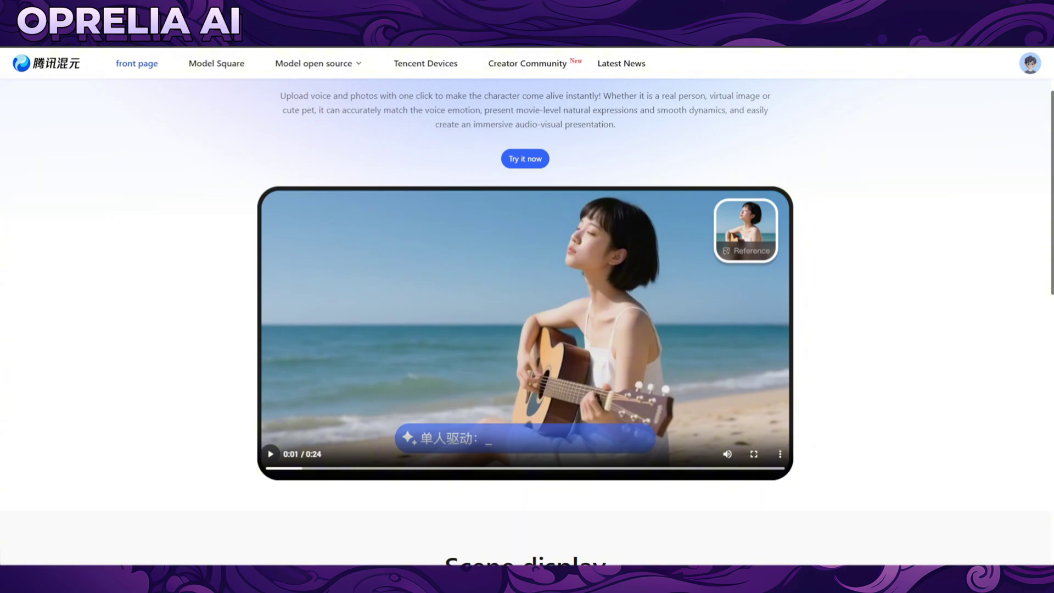
scroll(108, 405, up, 2)
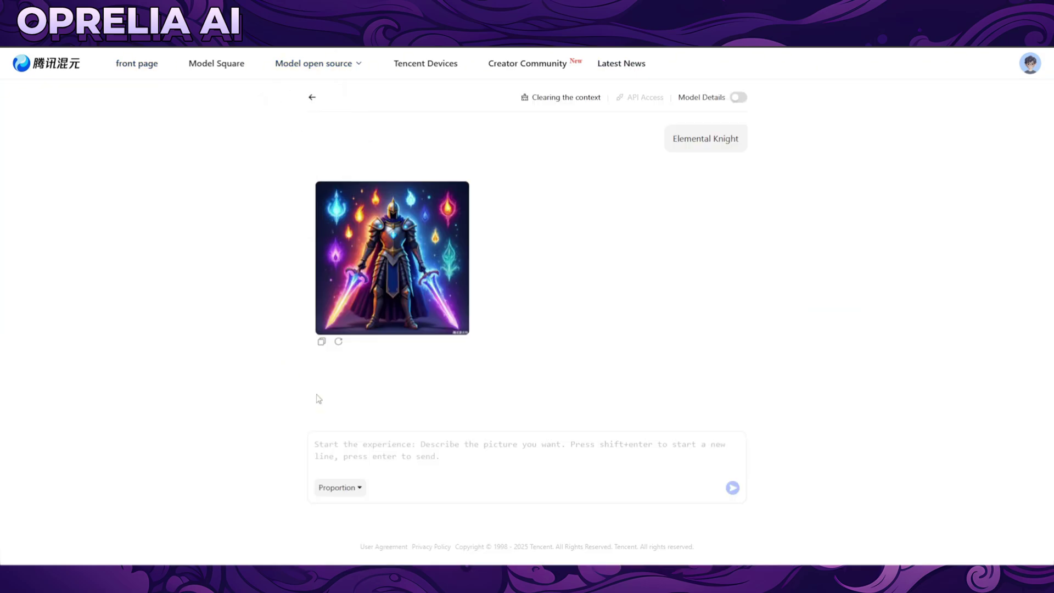
Look back through the earlier image generations and view the chrome knight picture enlarged
scroll(318, 399, up, 15)
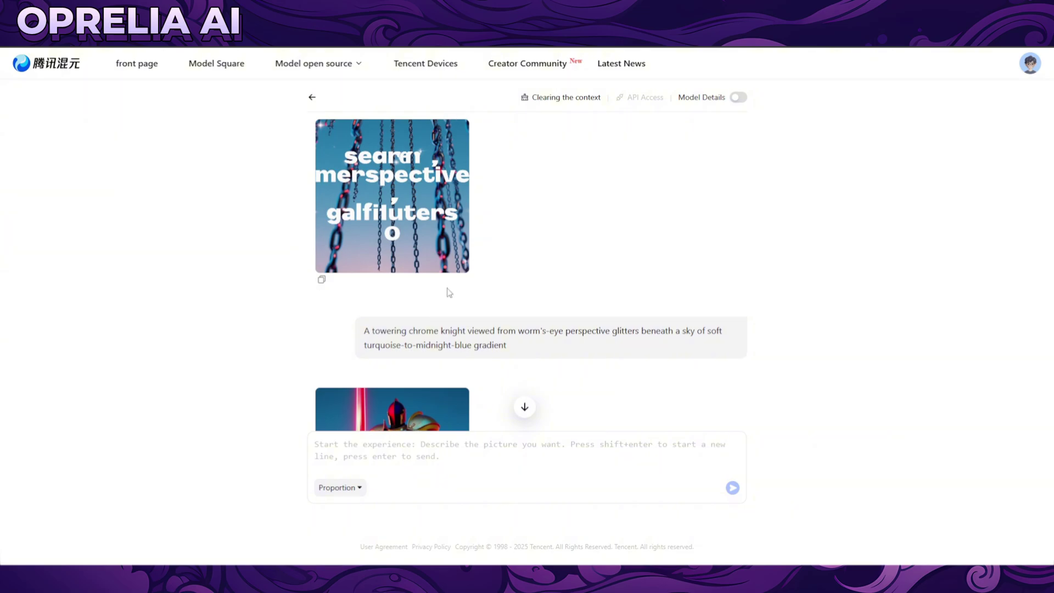
scroll(450, 307, up, 4)
scroll(450, 265, down, 5)
scroll(450, 265, down, 3)
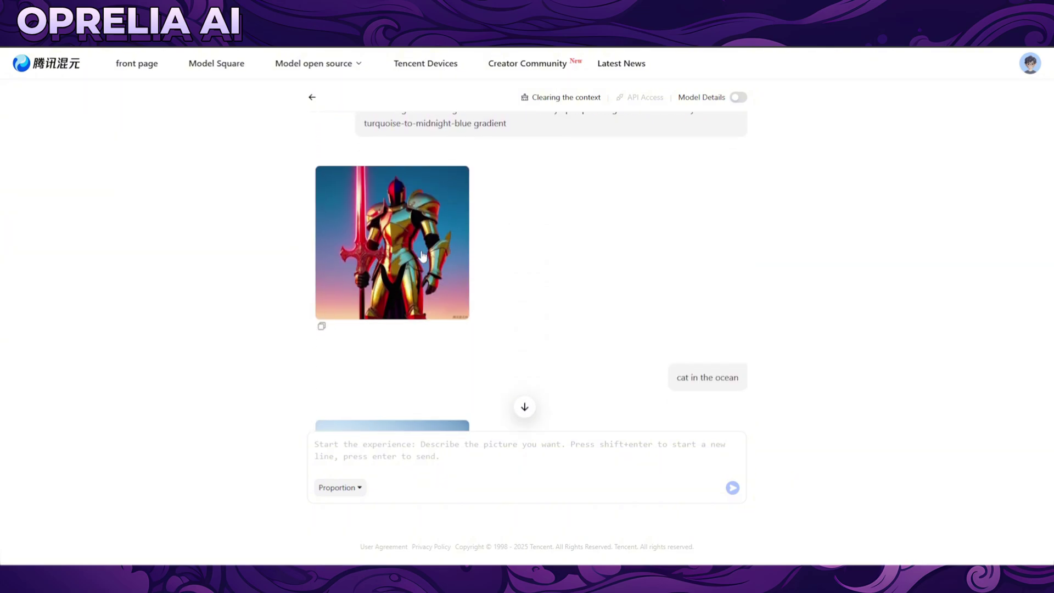
click(391, 241)
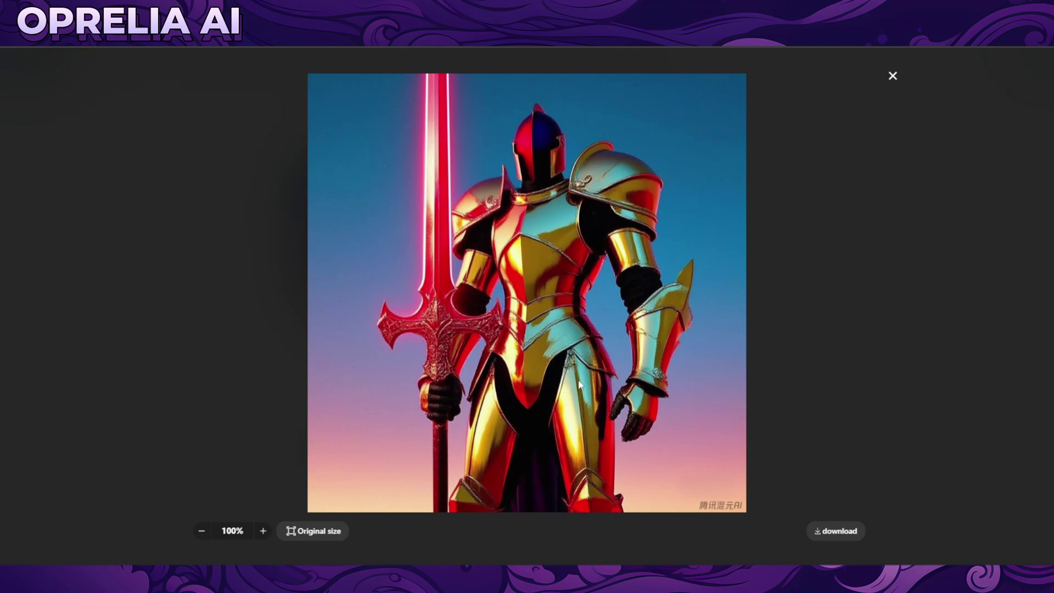
click(890, 78)
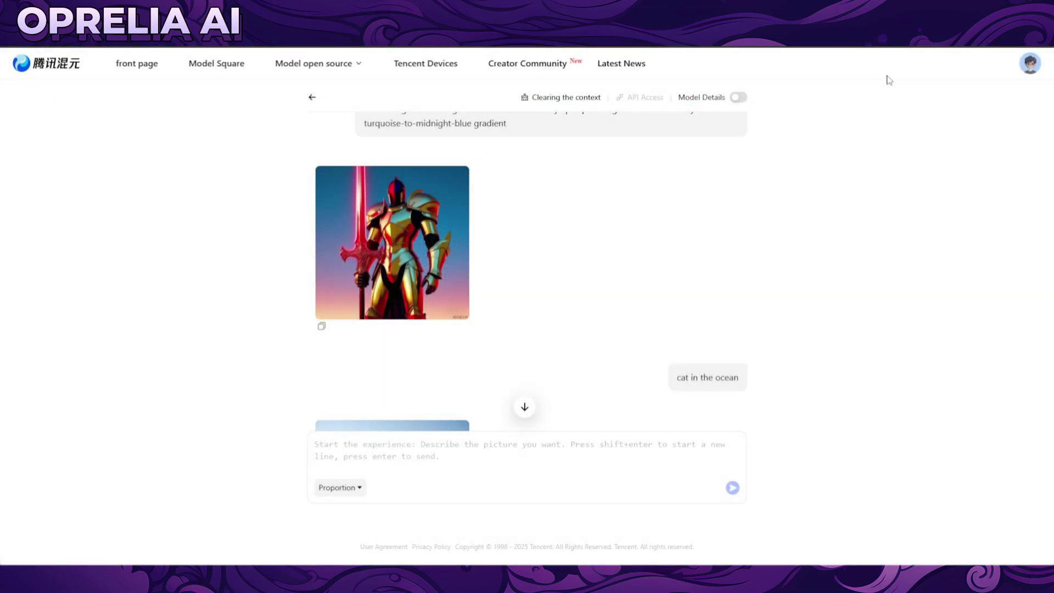
View the "cat in the ocean" and "Elemental Knight" pictures enlarged
scroll(549, 241, down, 5)
click(439, 247)
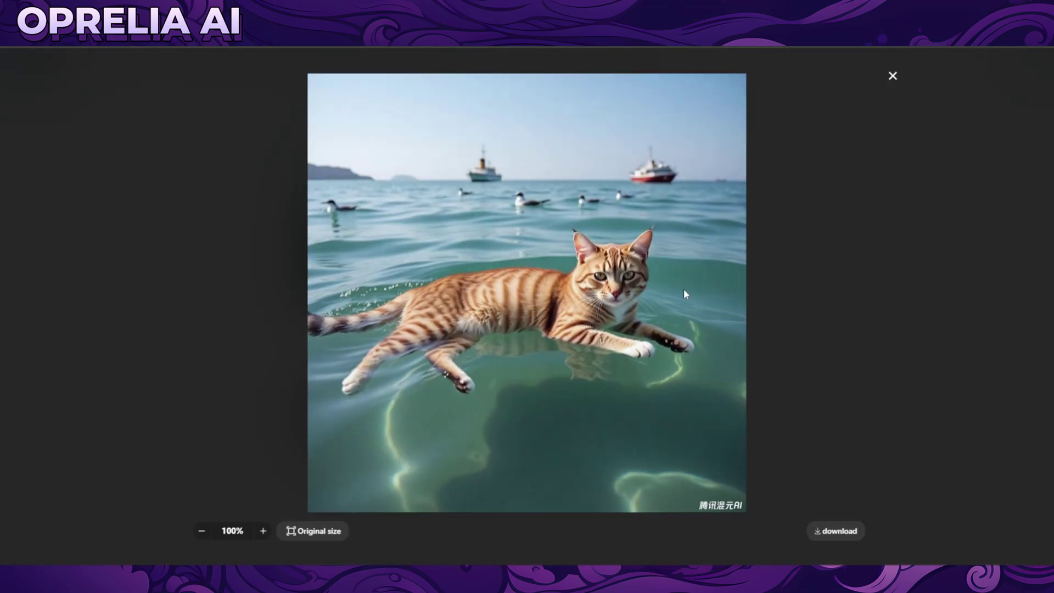
click(891, 77)
scroll(436, 348, down, 3)
click(436, 348)
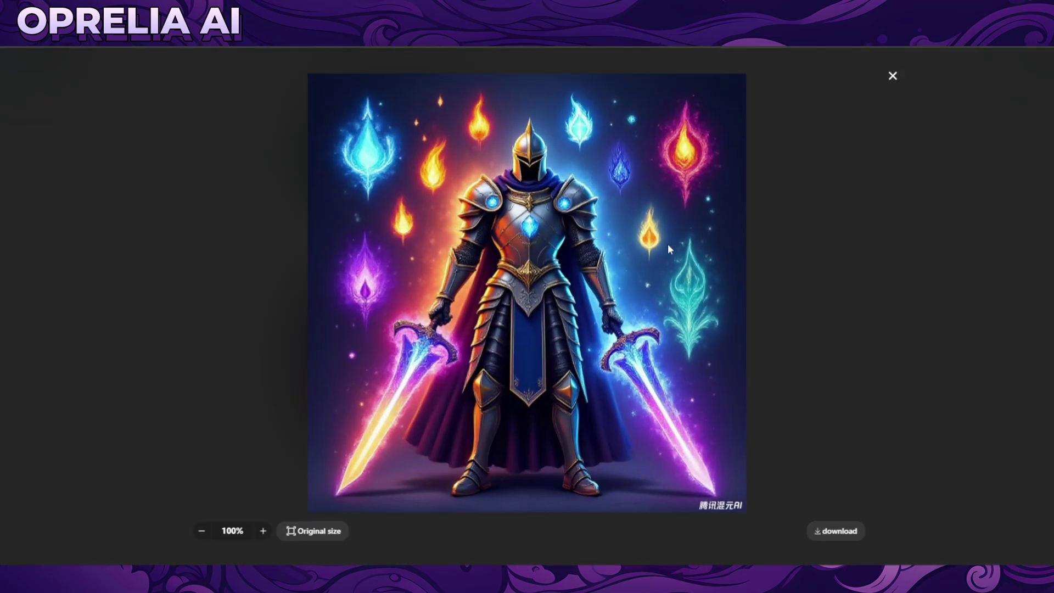
click(892, 79)
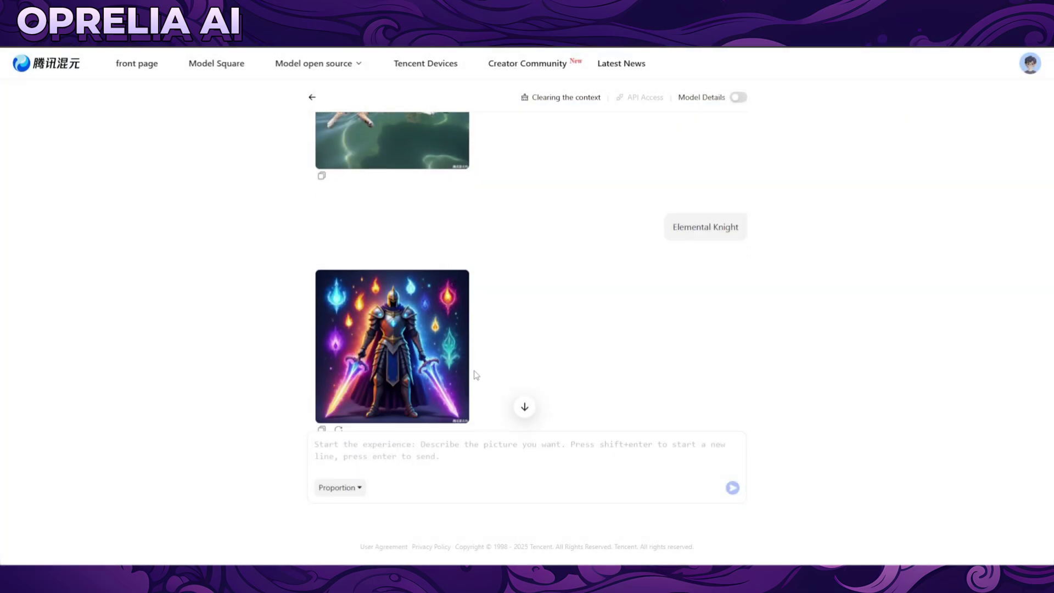
Generate a 1024x768 image from the prompt "photorealistic picture of astronaut marmoset" and view it enlarged
scroll(473, 374, down, 2)
text(photorealistic )
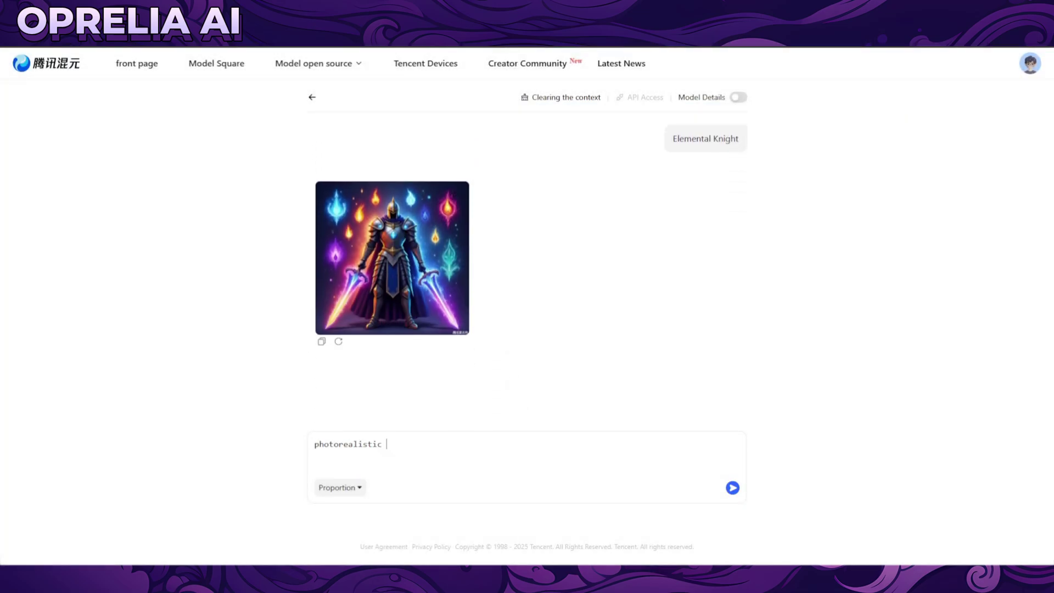
text(picture of astronaut marmoset)
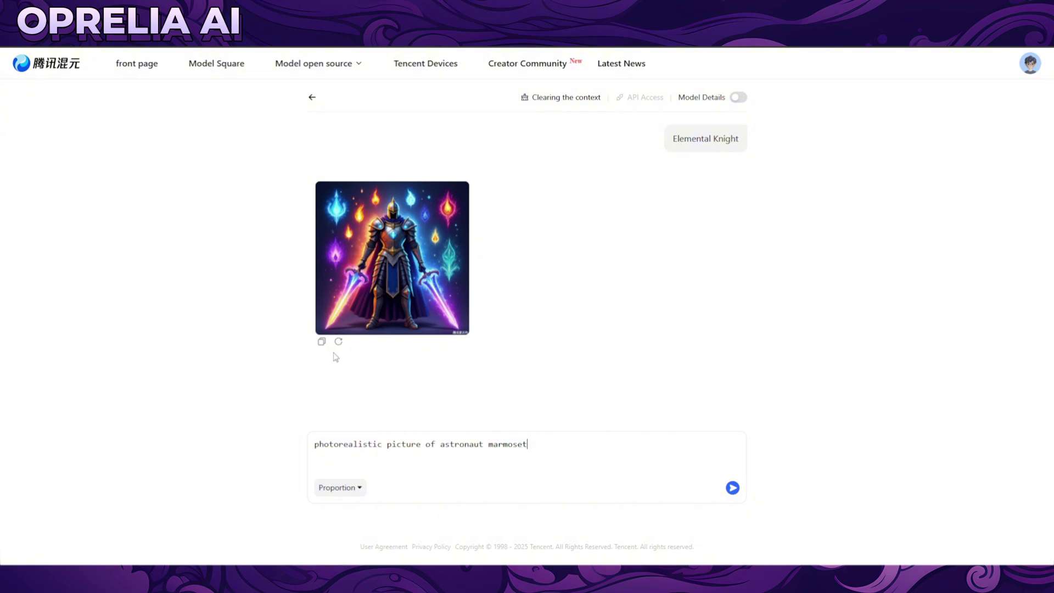
click(358, 487)
click(356, 353)
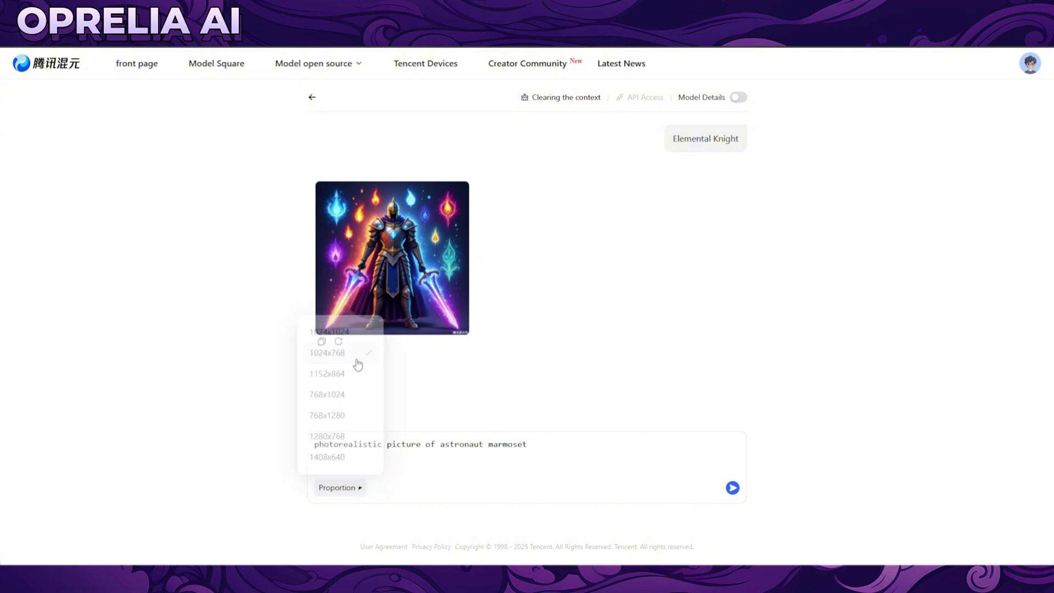
click(732, 489)
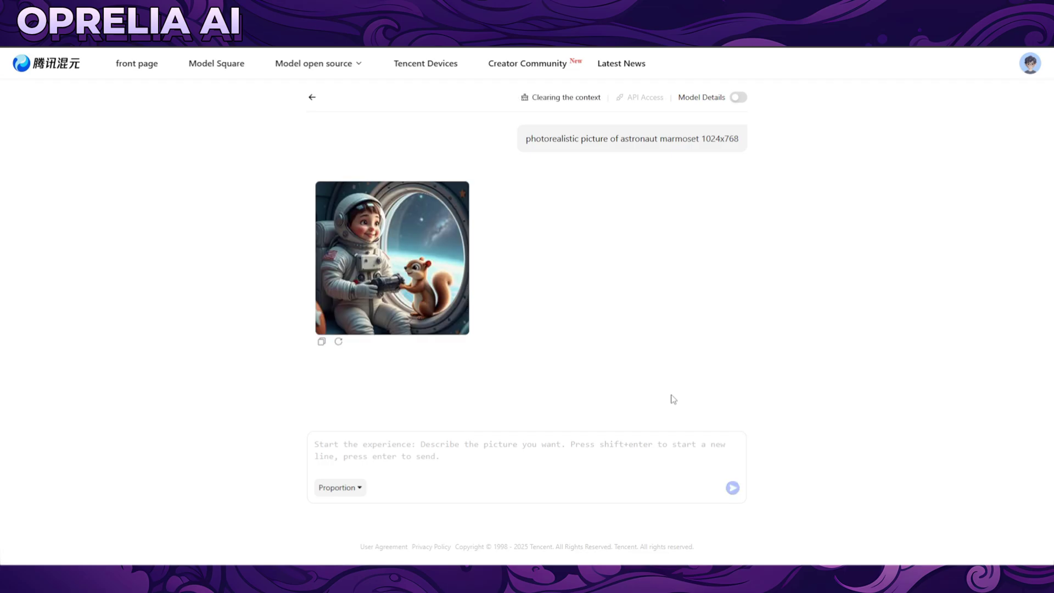
click(415, 302)
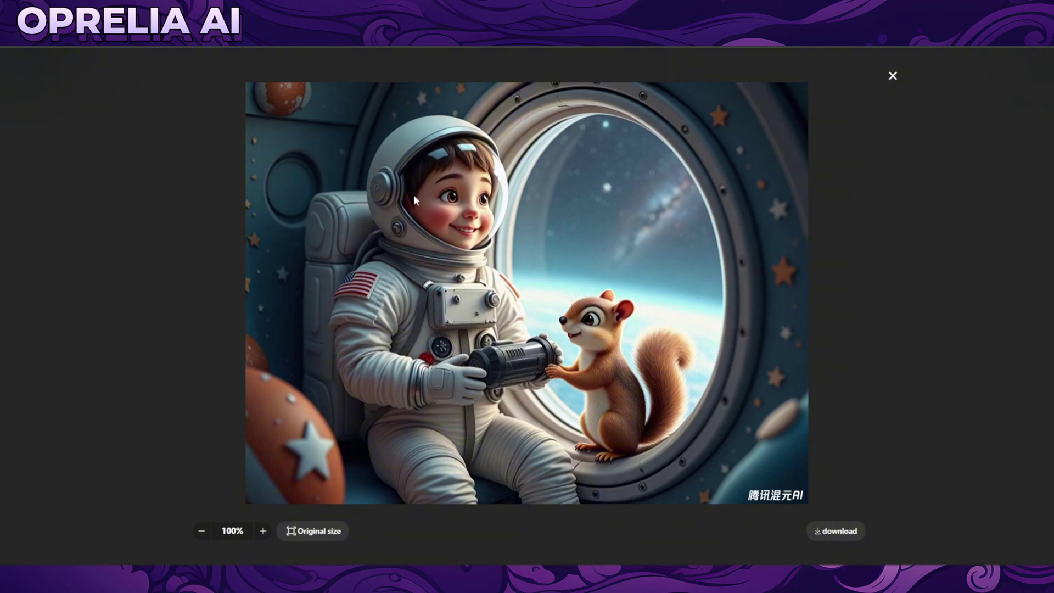
click(893, 75)
Generate an image from the prompt "squirrel in astronaut suit diving in the ocean" and view it enlarged
text(s)
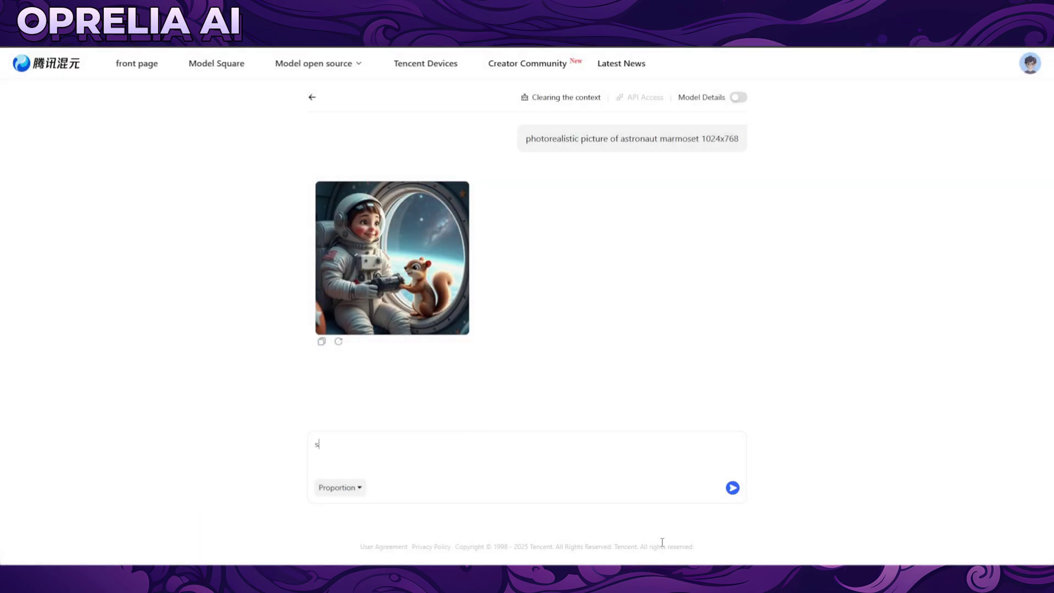
text(quirrel in astronaut suit diving in the ocean)
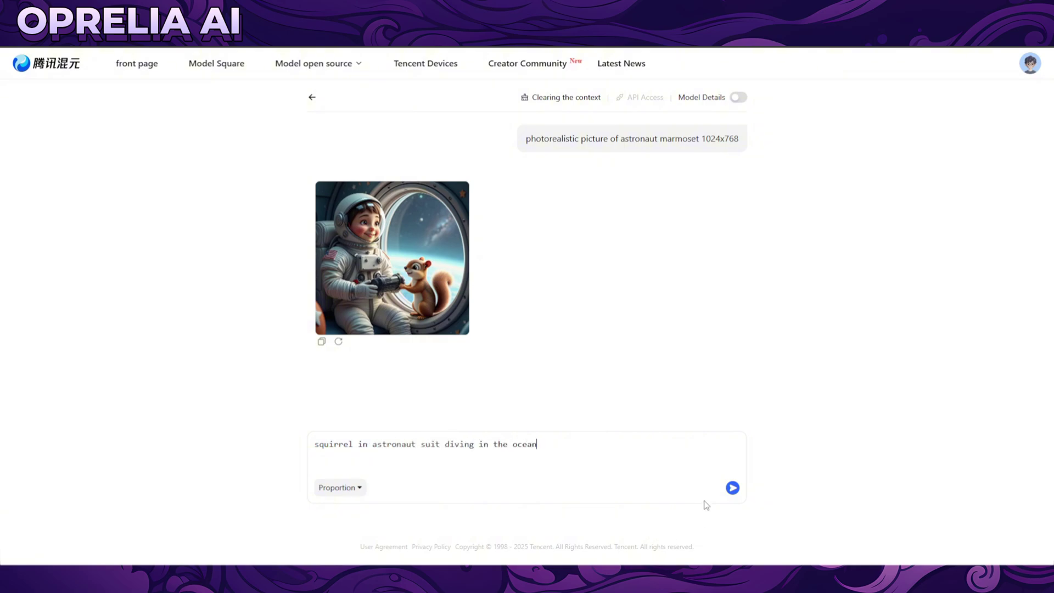
click(732, 488)
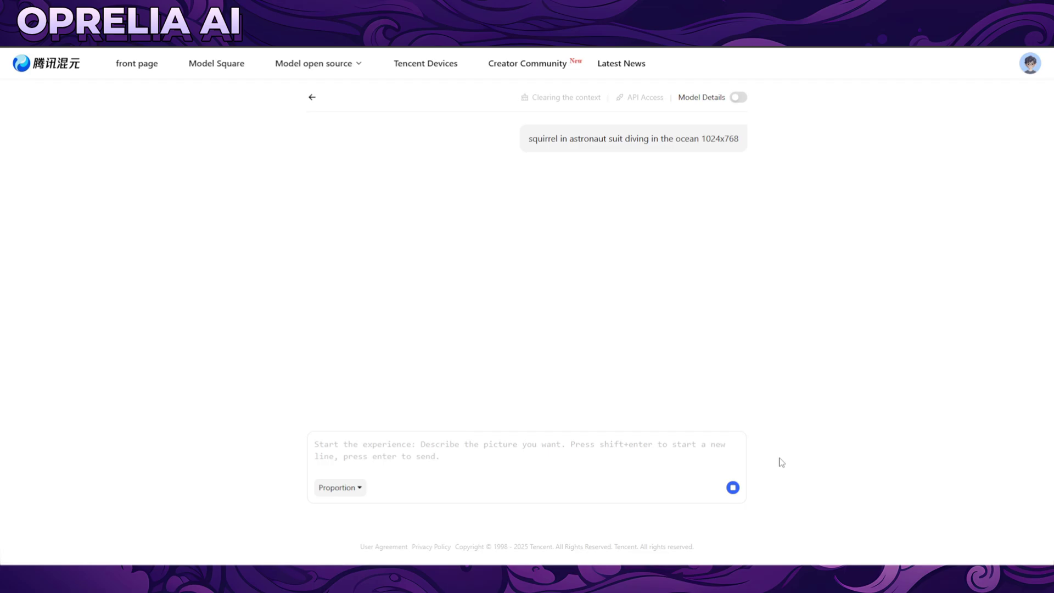
click(331, 259)
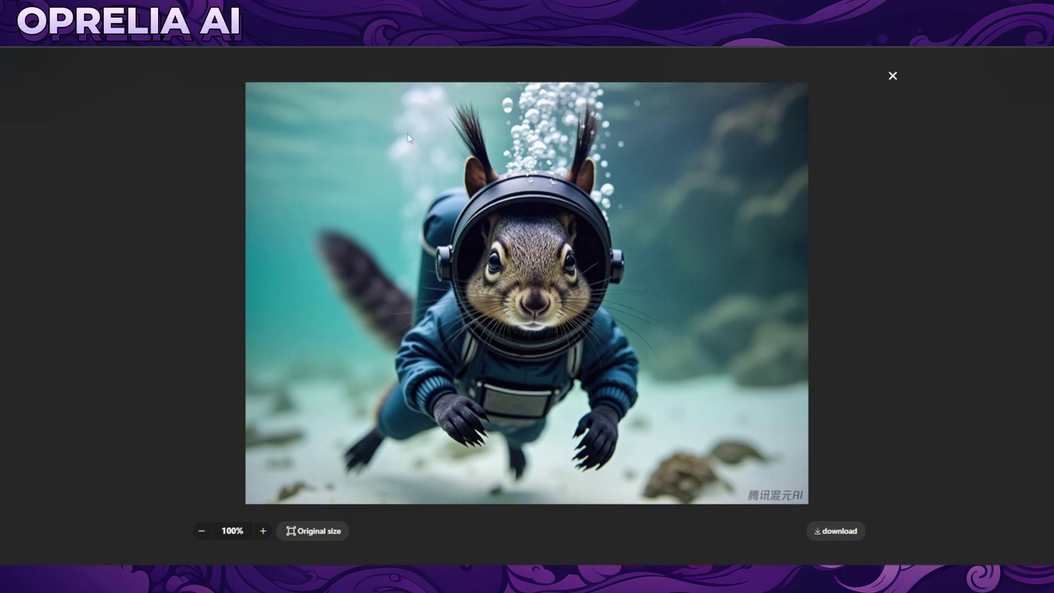
click(892, 77)
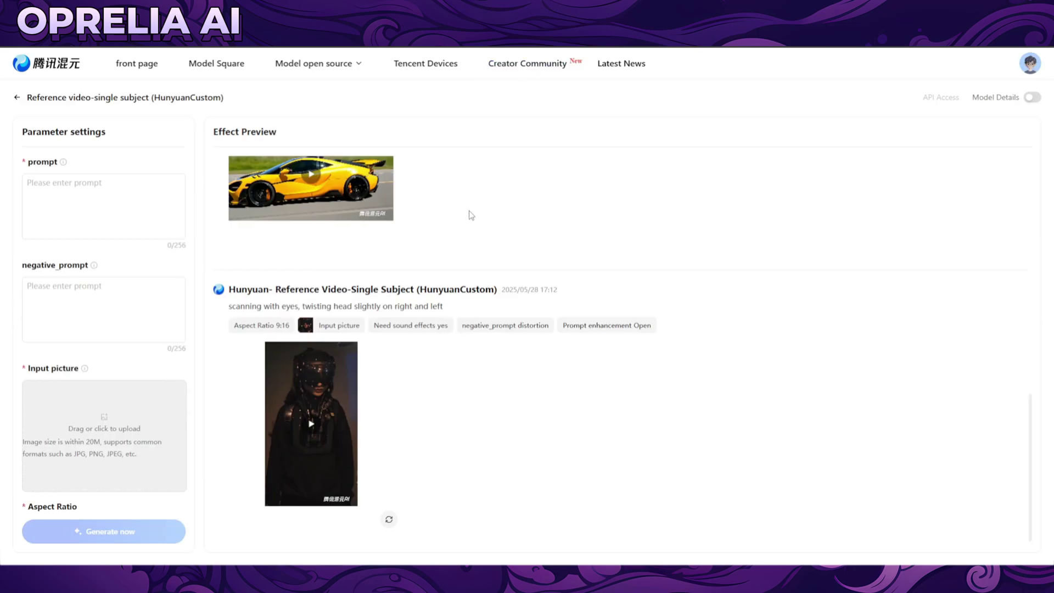
Look over the HunyuanCustom reference video history and parameter settings, including the available aspect ratios
scroll(440, 376, up, 10)
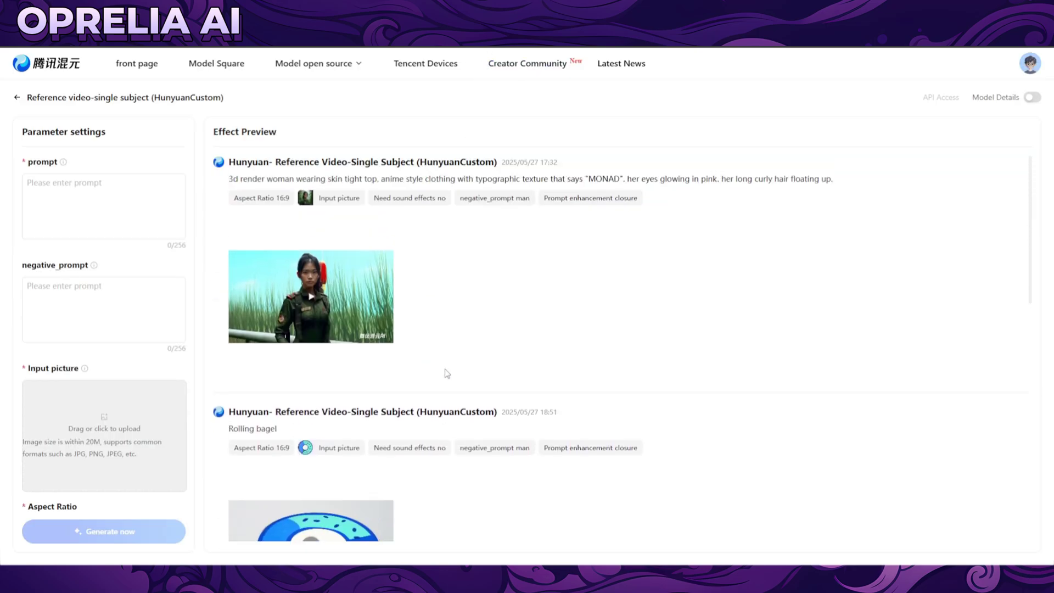
scroll(150, 339, down, 3)
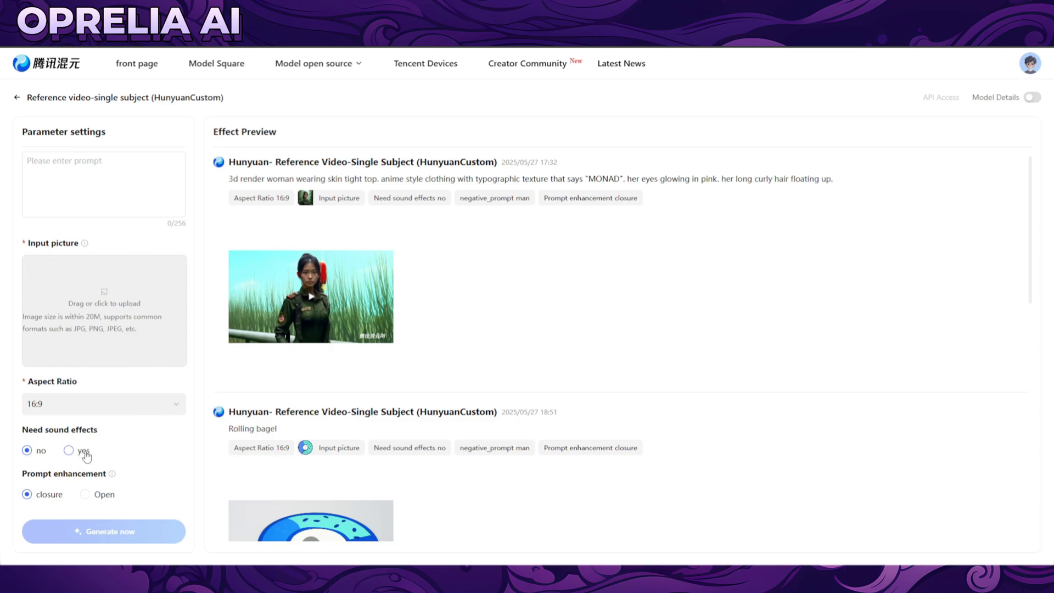
click(156, 410)
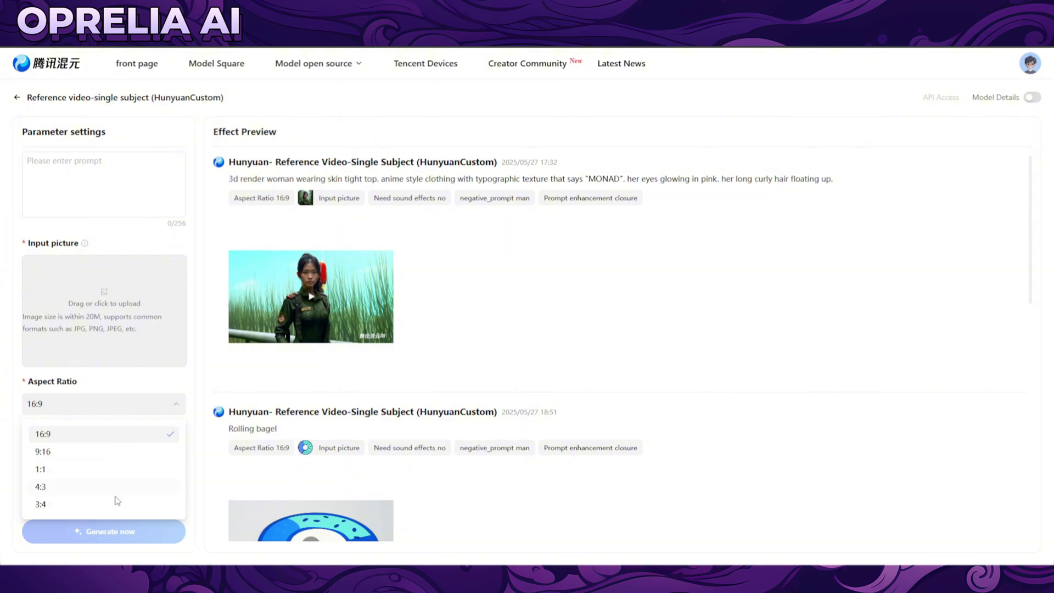
Play the generated video of the woman in the green uniform and review its "MONAD" prompt
click(312, 297)
click(258, 441)
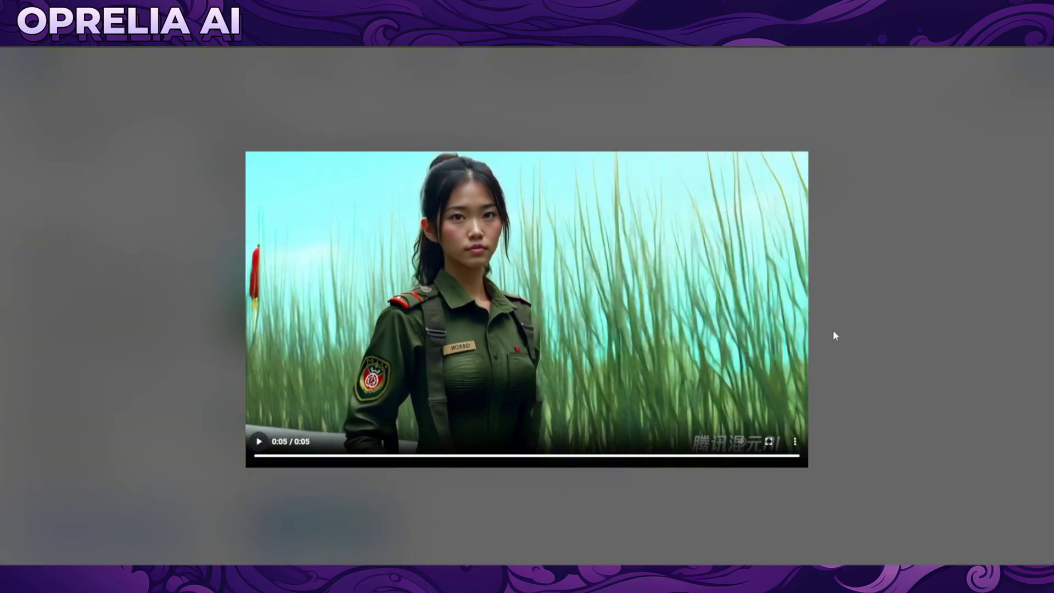
click(832, 331)
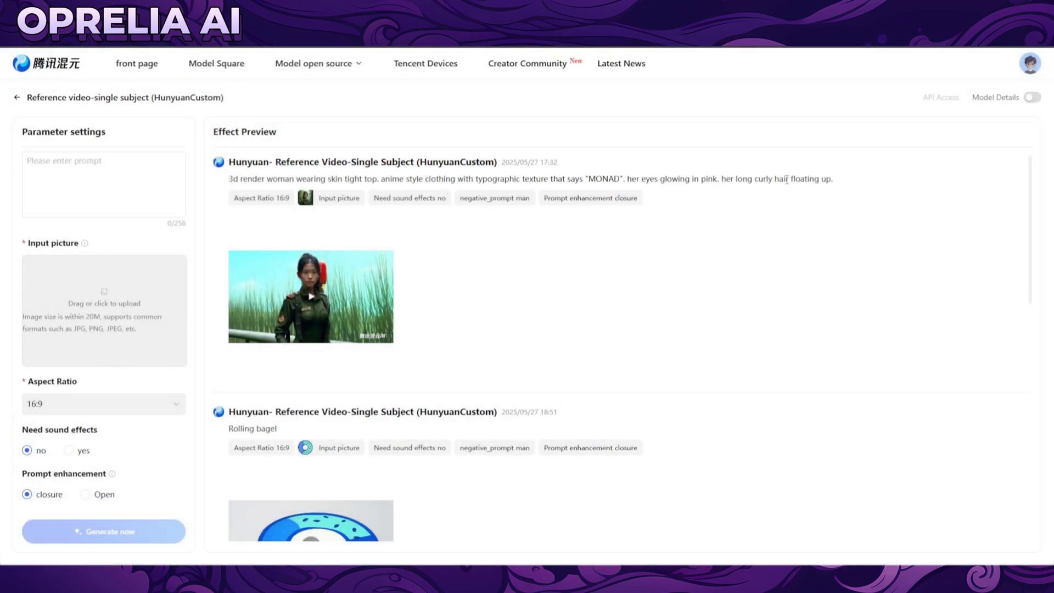
drag(225, 179, 854, 190)
click(854, 190)
Play the generated "Rolling bagel" video and close the player
scroll(387, 281, down, 1)
scroll(390, 279, down, 2)
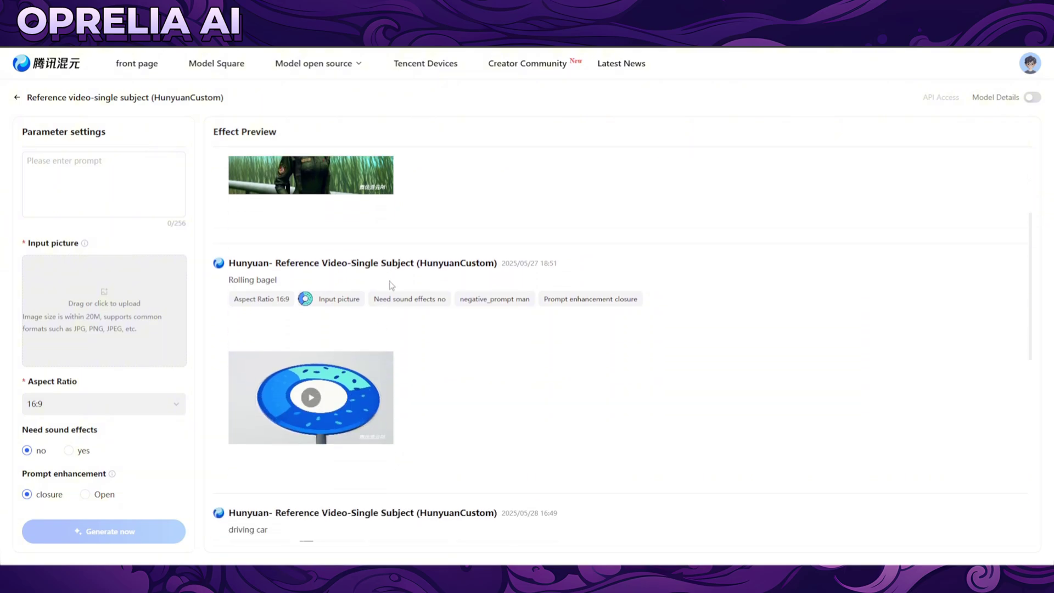
click(309, 382)
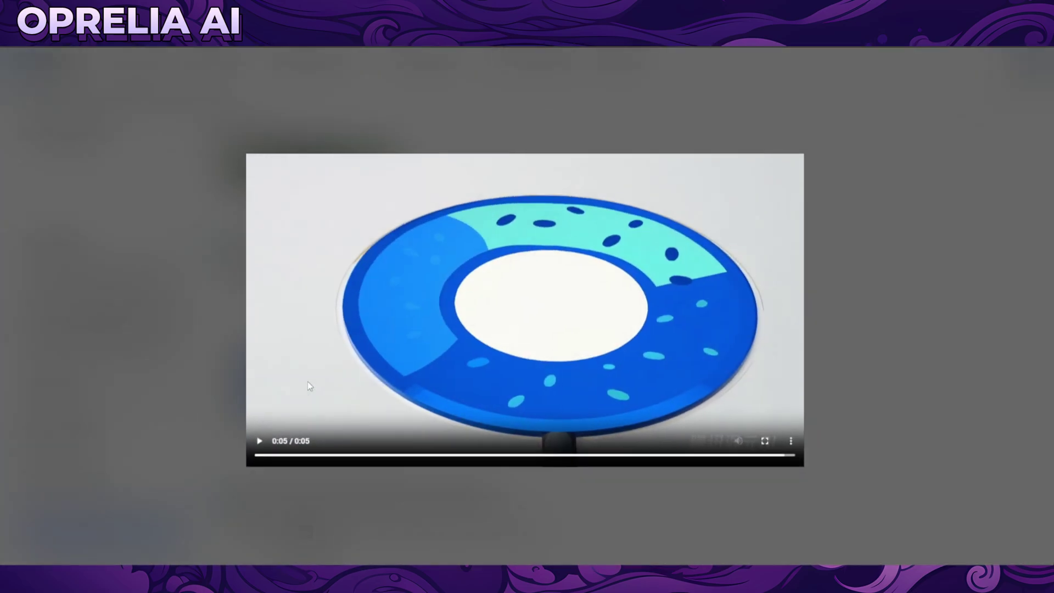
click(260, 440)
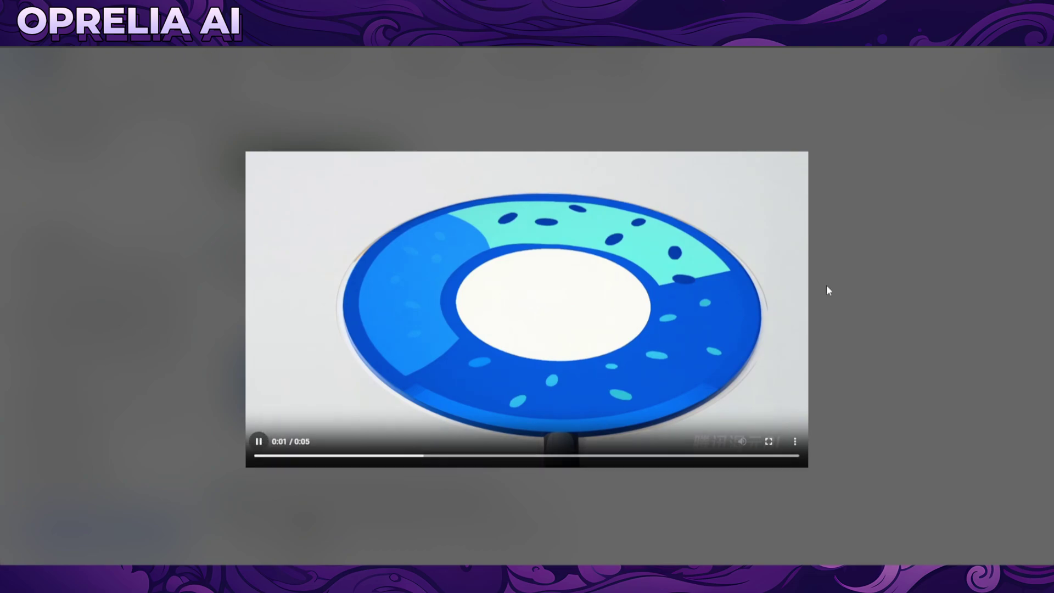
click(804, 166)
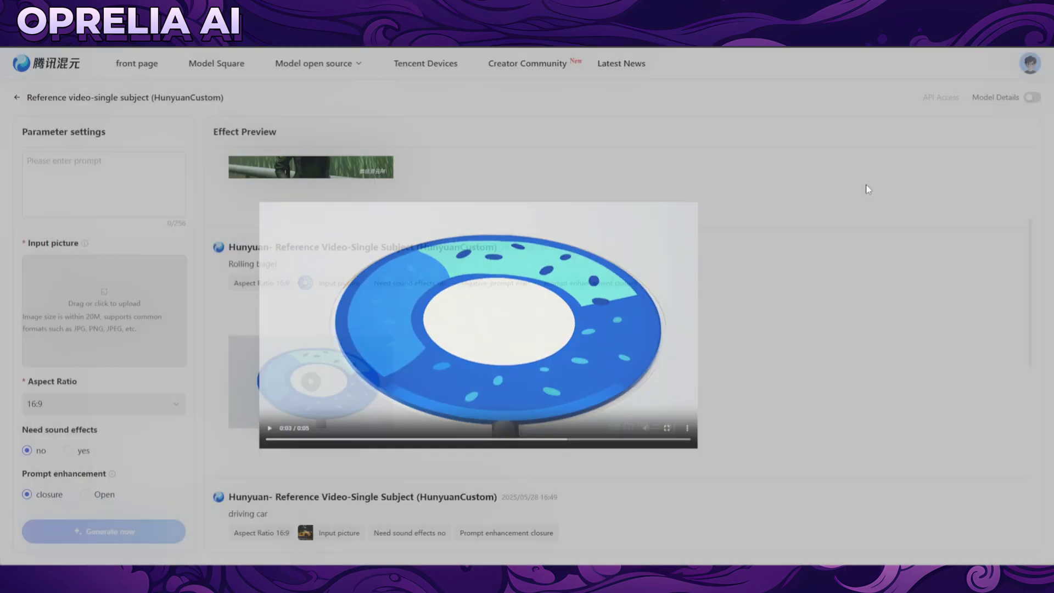
Play the generated "driving car" video of the yellow sports car
scroll(580, 286, down, 3)
scroll(580, 286, down, 2)
scroll(494, 340, up, 1)
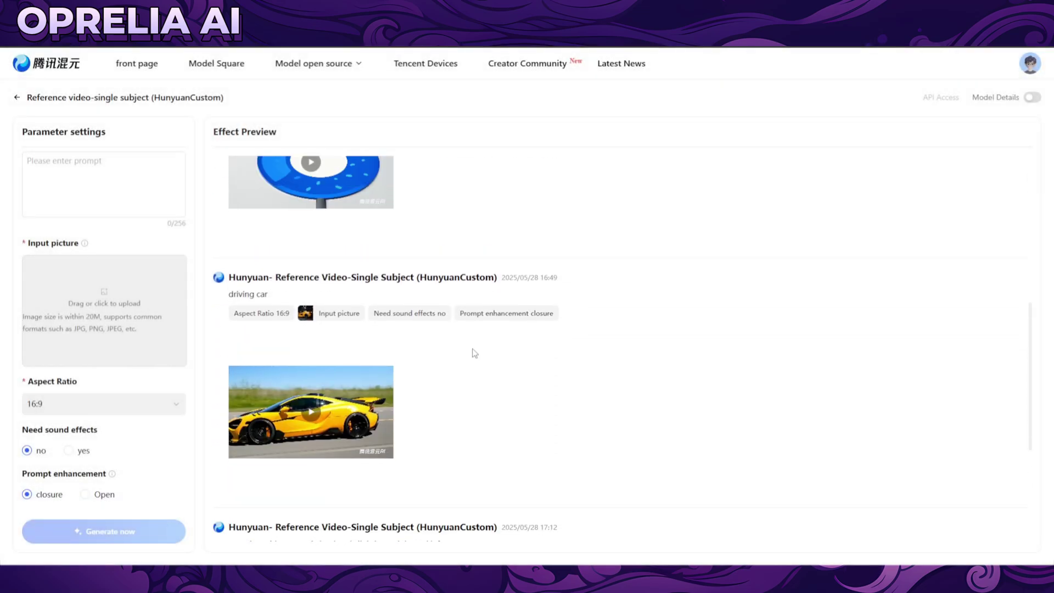
click(313, 413)
click(259, 442)
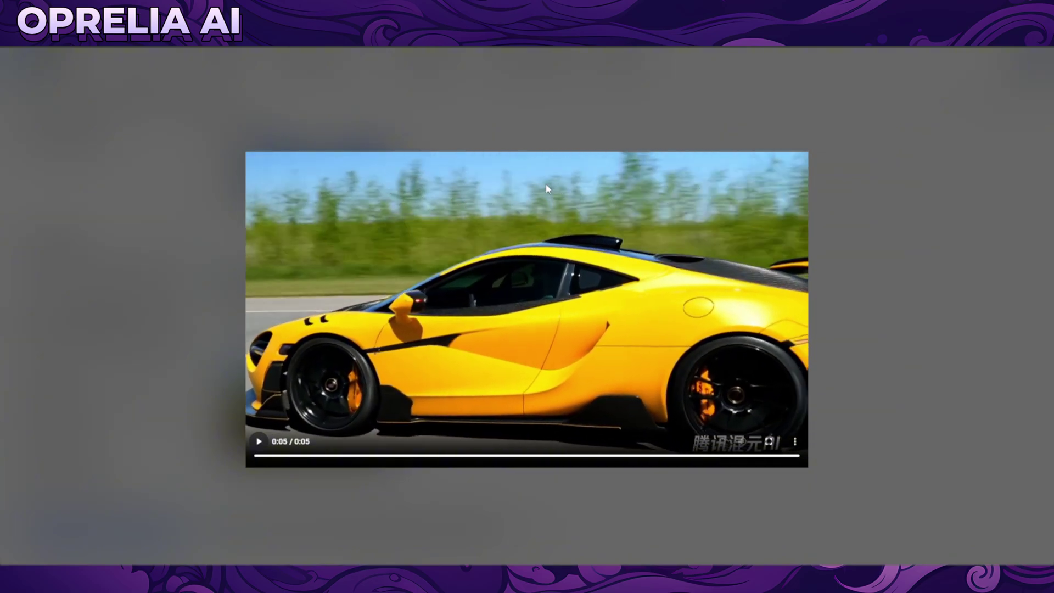
Replay the generated "driving car" video of the yellow sports car and close the player
click(500, 110)
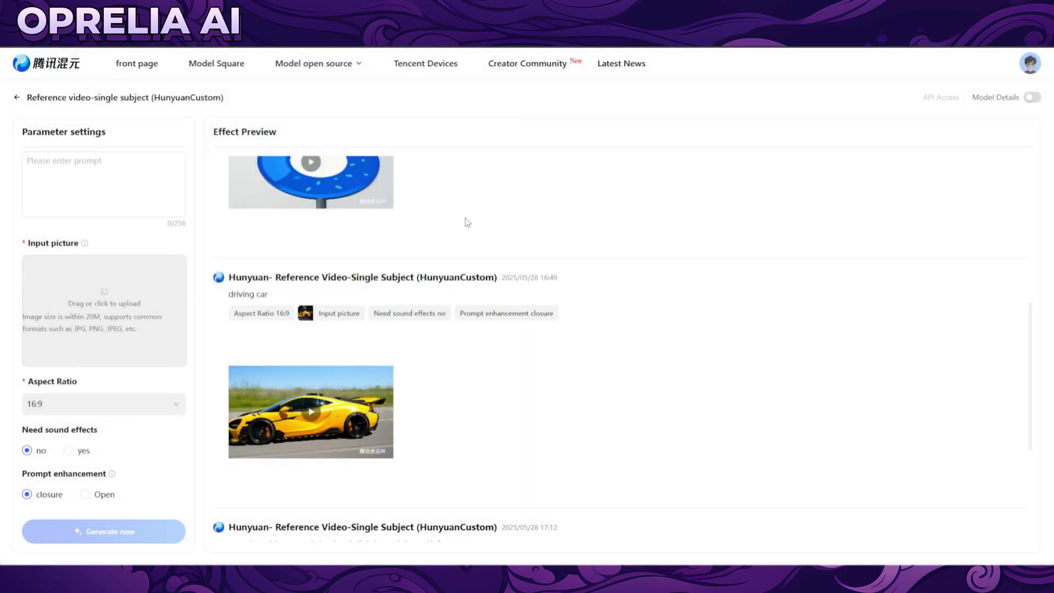
scroll(464, 242, down, 1)
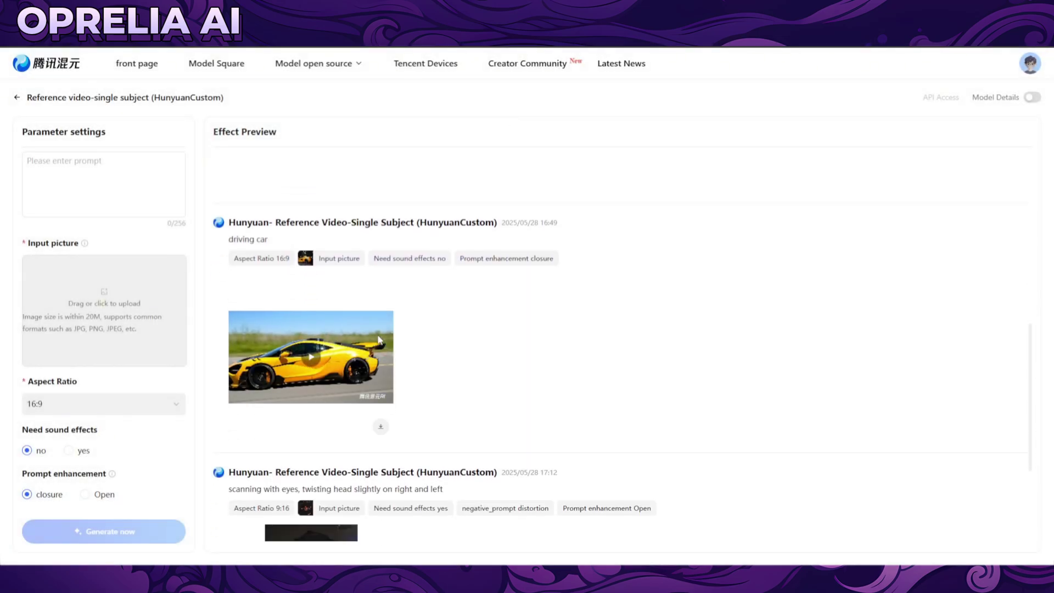
click(309, 353)
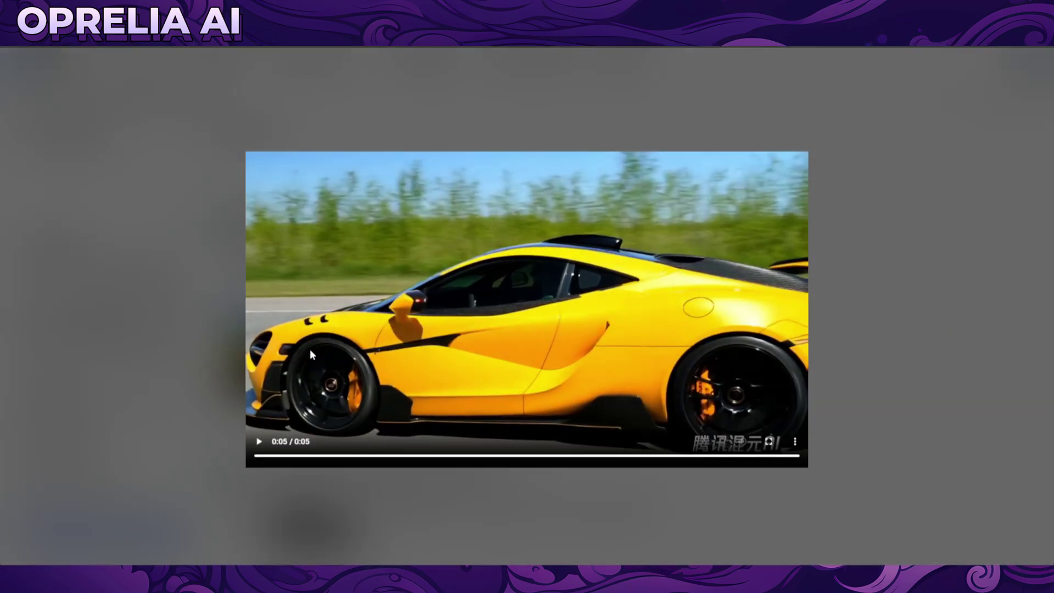
click(269, 441)
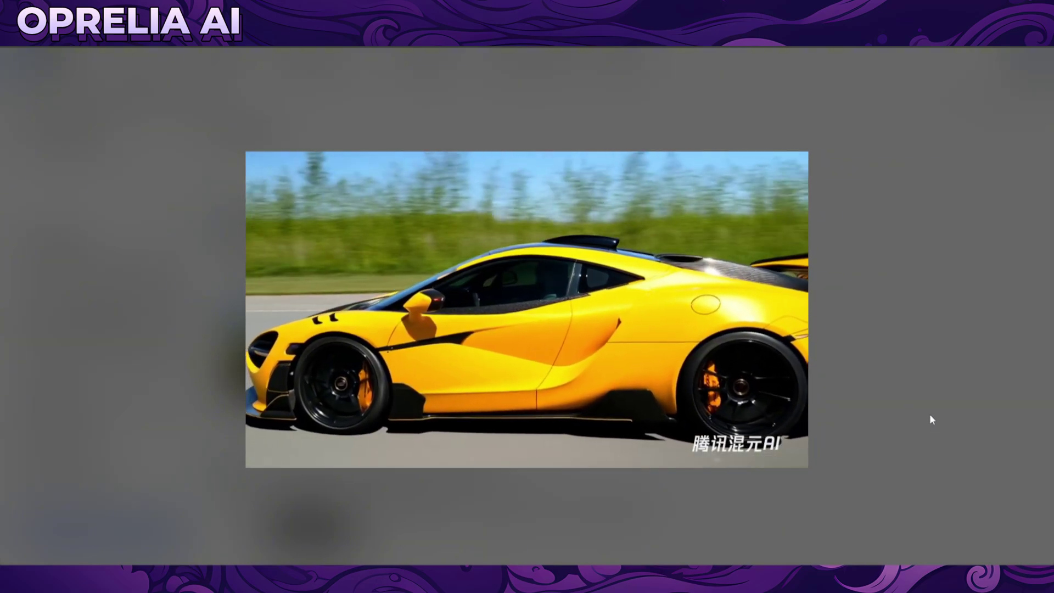
click(845, 221)
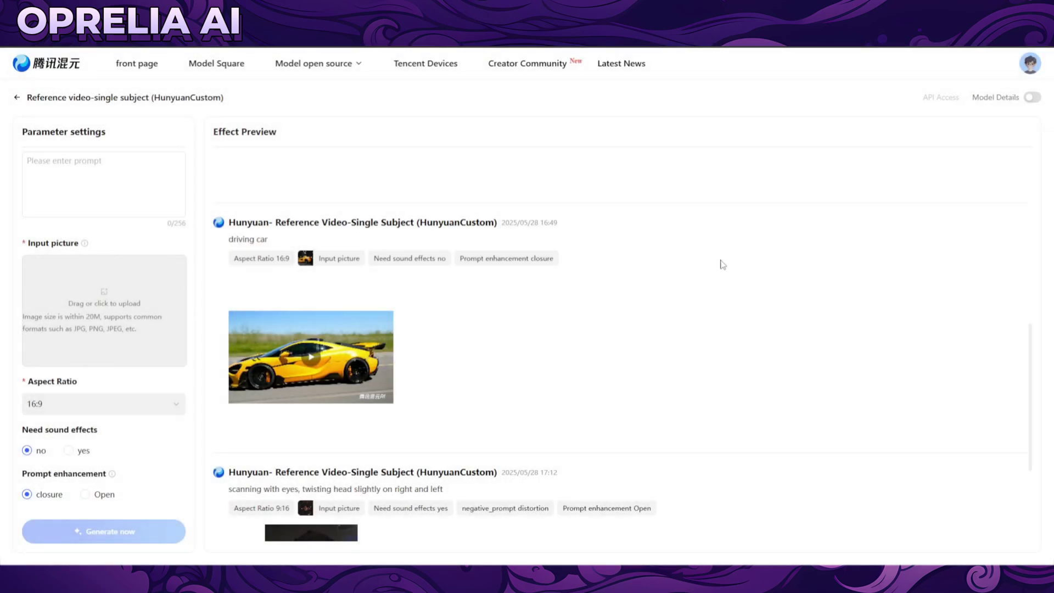
Play the generated "scanning with eyes" video of the helmeted woman, toggle its sound, and close the player
scroll(430, 301, down, 2)
scroll(417, 329, down, 1)
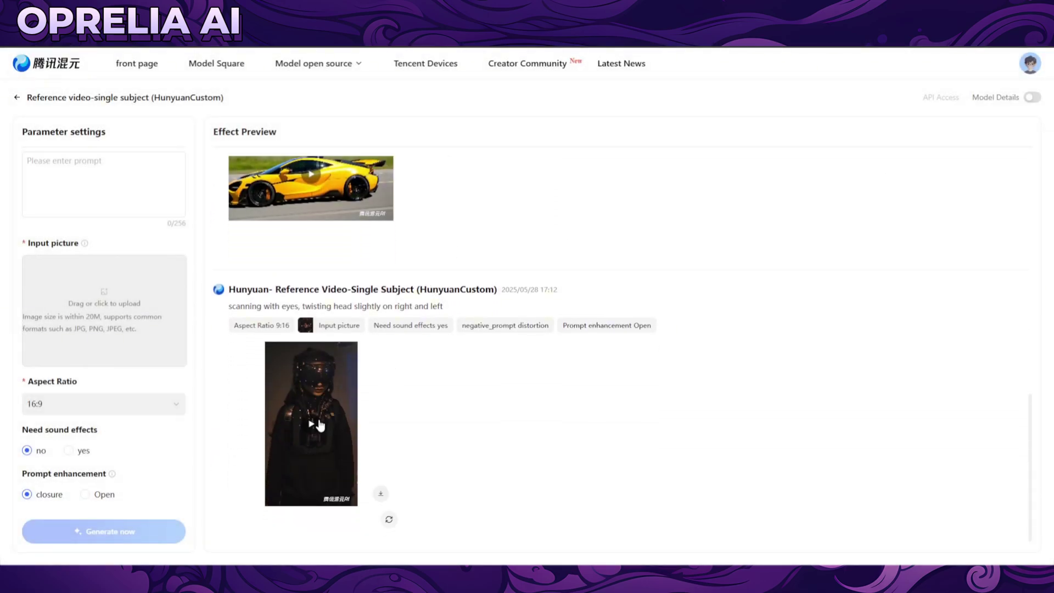
click(317, 426)
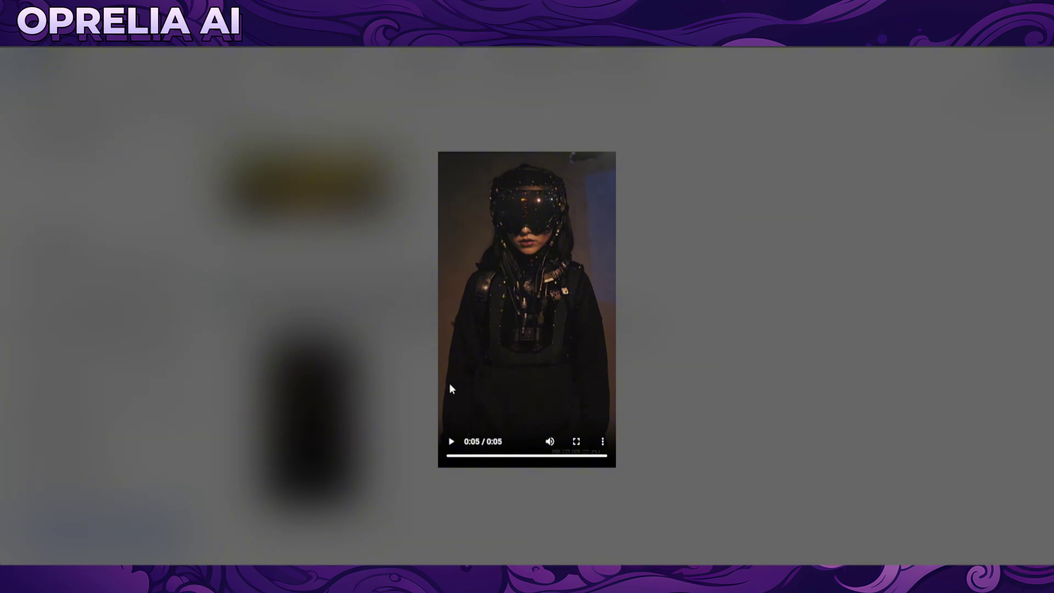
click(451, 441)
click(549, 441)
click(450, 442)
click(664, 270)
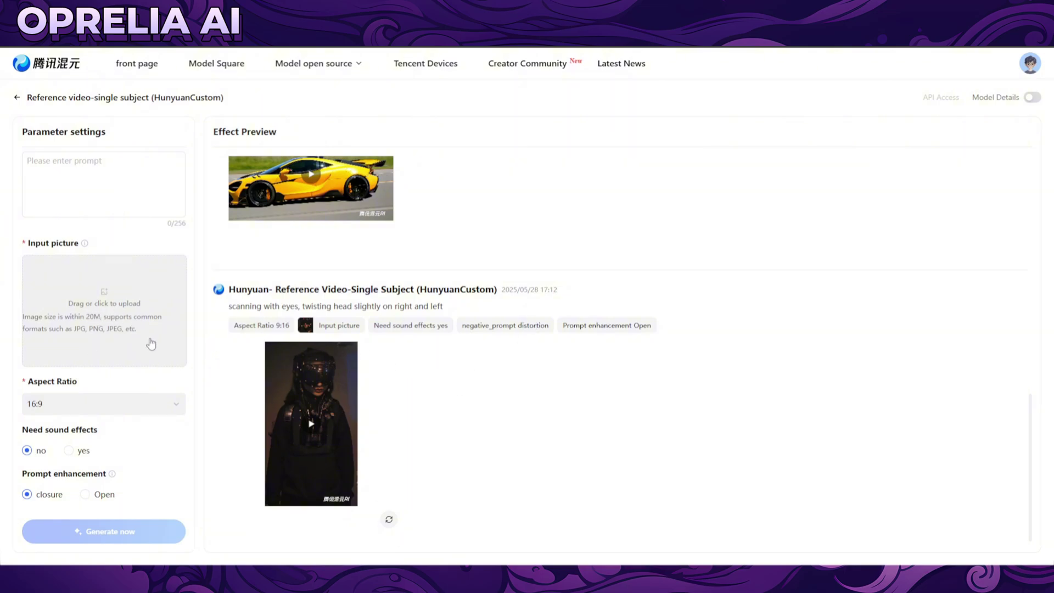
Look over the negative prompt and input picture settings, and set Prompt enhancement to Open
scroll(148, 313, up, 3)
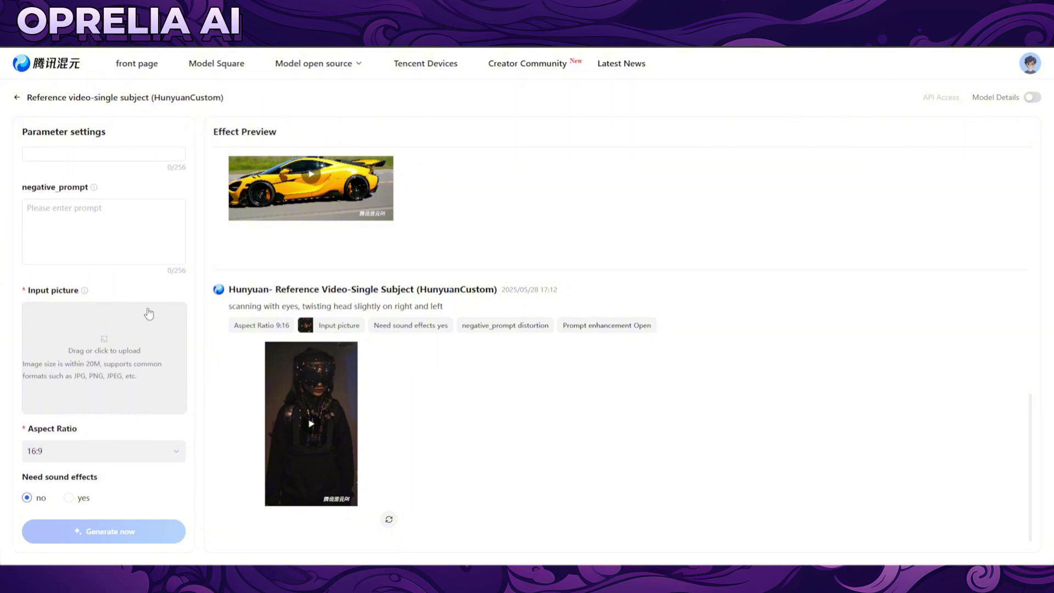
scroll(149, 312, down, 3)
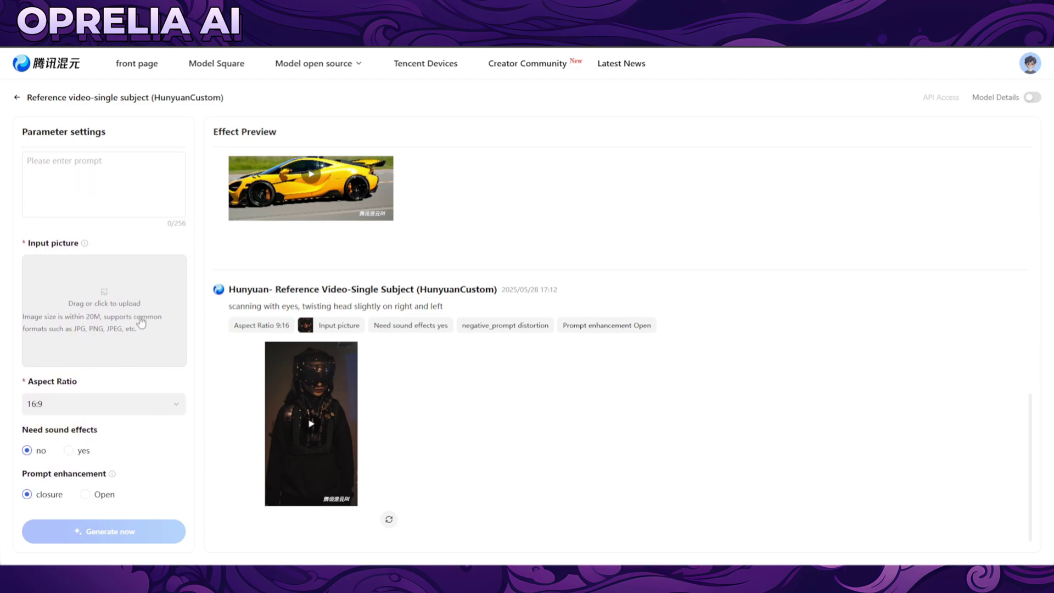
mouse_move(112, 475)
click(85, 494)
Compare the Prompt enhancement settings used for the earlier HunyuanCustom videos in the history
scroll(334, 383, up, 10)
scroll(334, 383, up, 1)
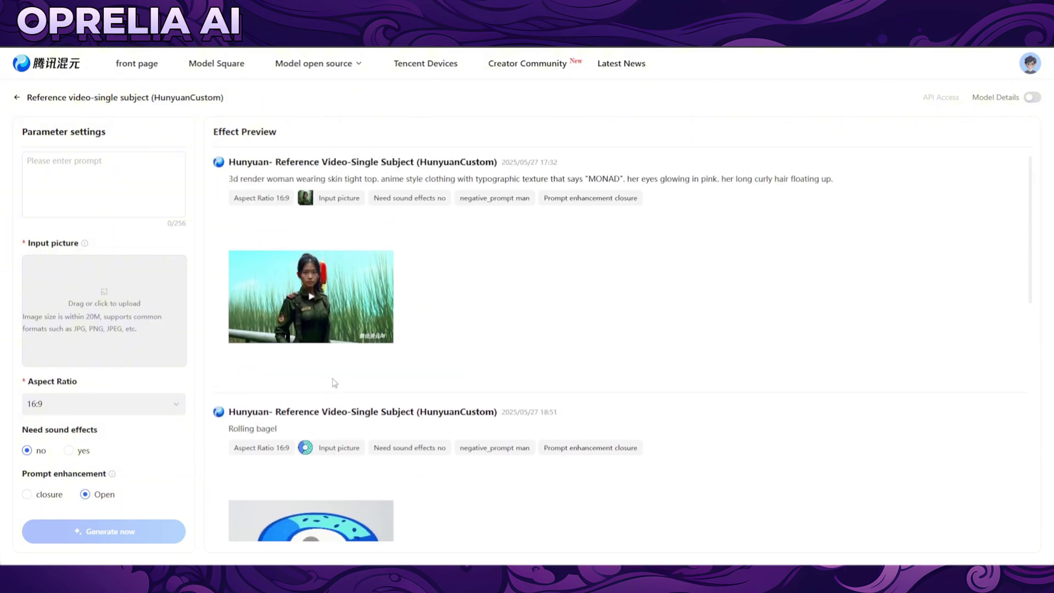
scroll(334, 383, down, 5)
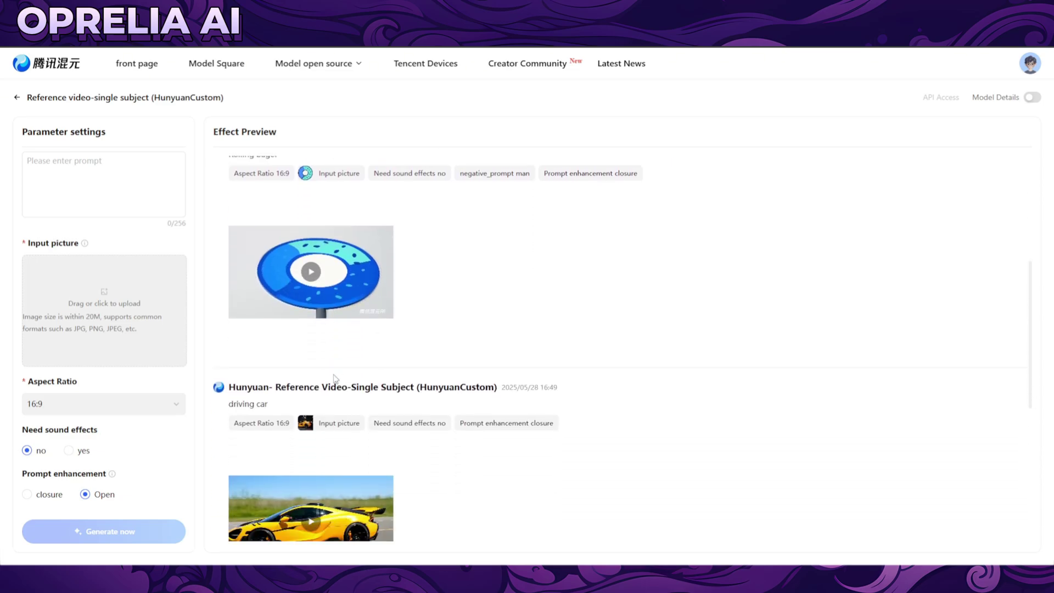
scroll(334, 377, down, 6)
drag(571, 324, 658, 329)
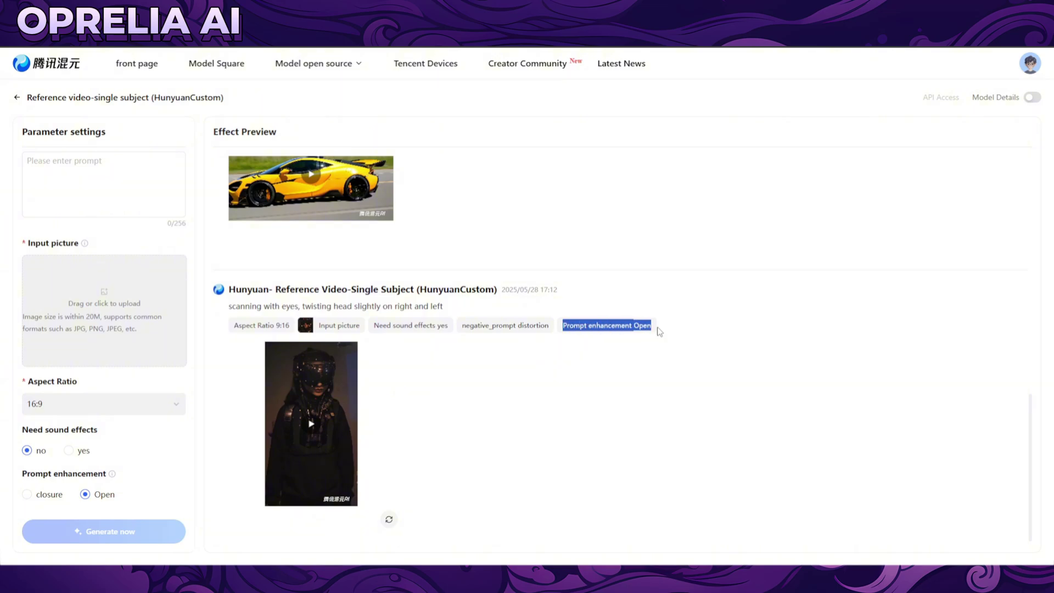
click(659, 330)
scroll(598, 329, up, 4)
drag(476, 295, 555, 293)
click(554, 294)
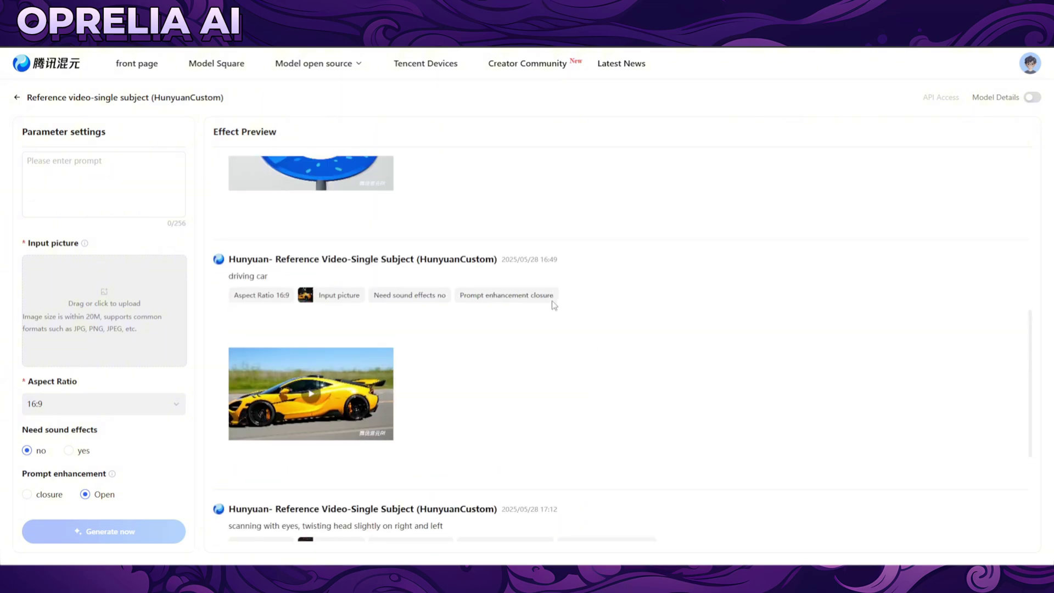
scroll(549, 310, down, 4)
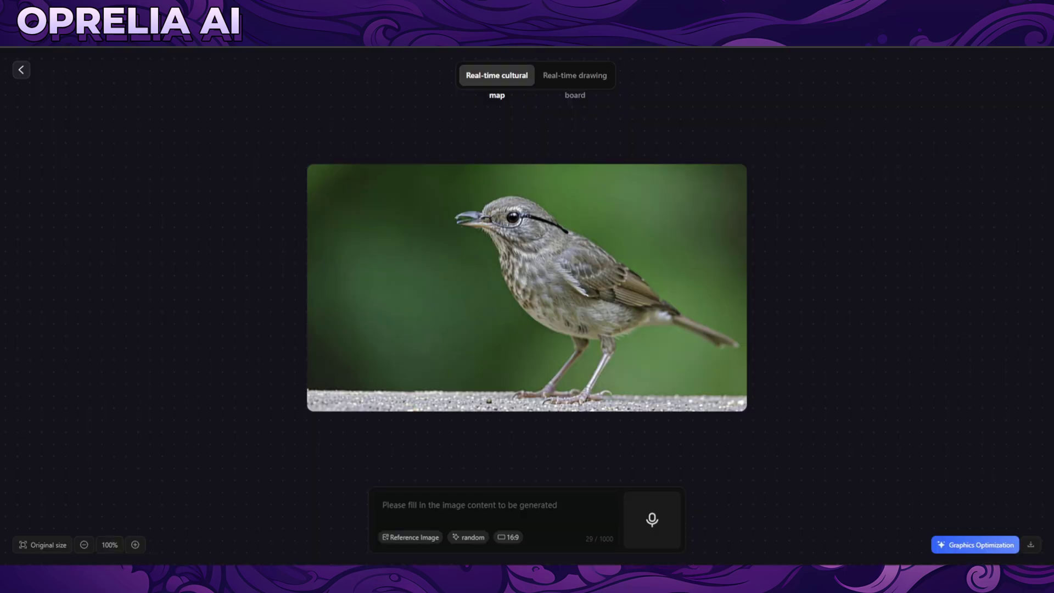
Switch to the real-time drawing board and replace its prompt with "woman in a gym"
click(562, 93)
scroll(547, 181, down, 3)
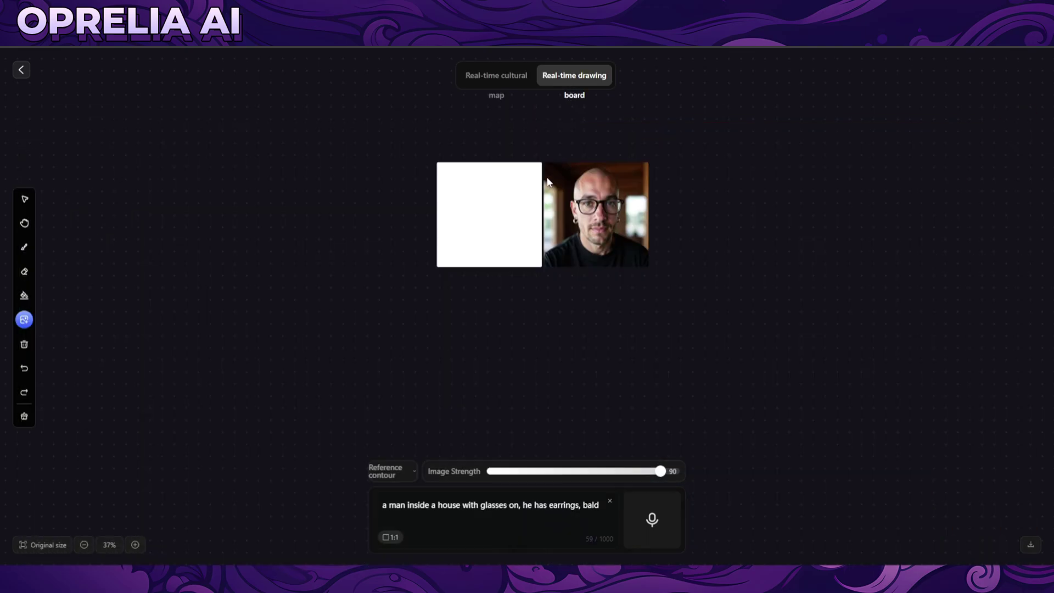
scroll(547, 181, up, 3)
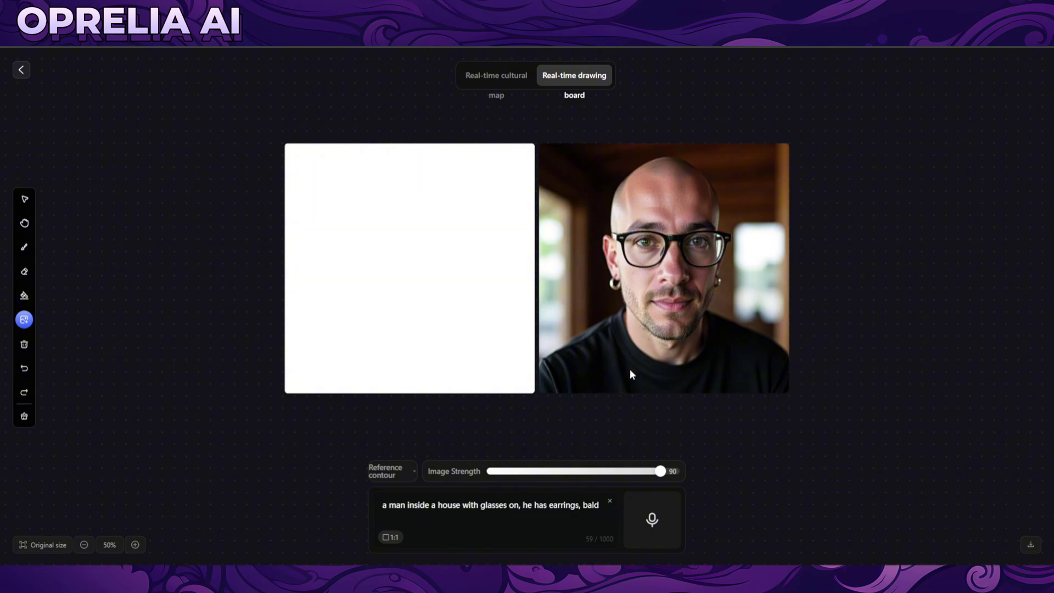
key(ctrl+a)
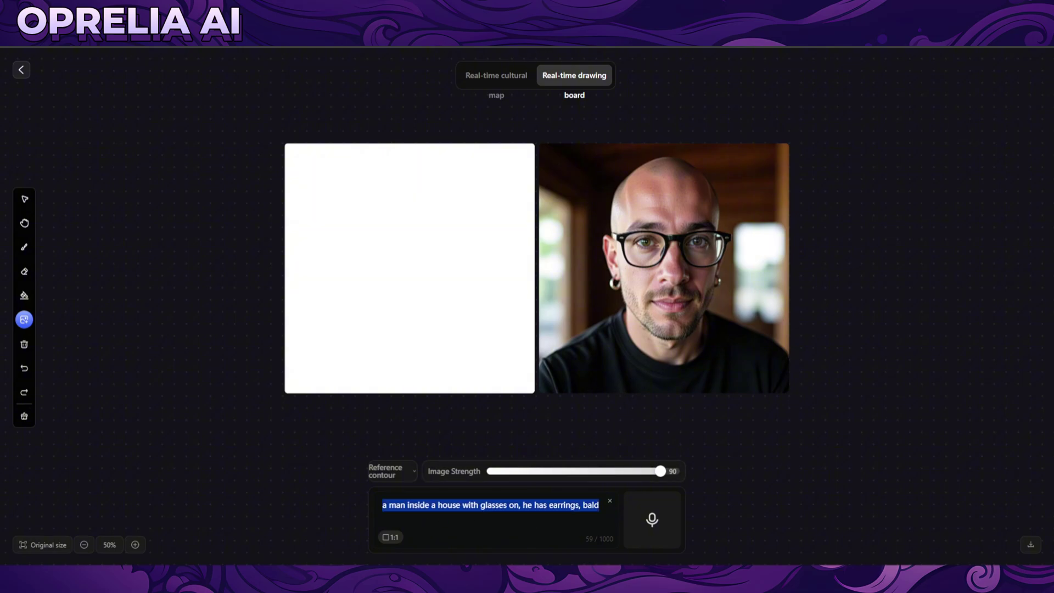
key(BackSpace)
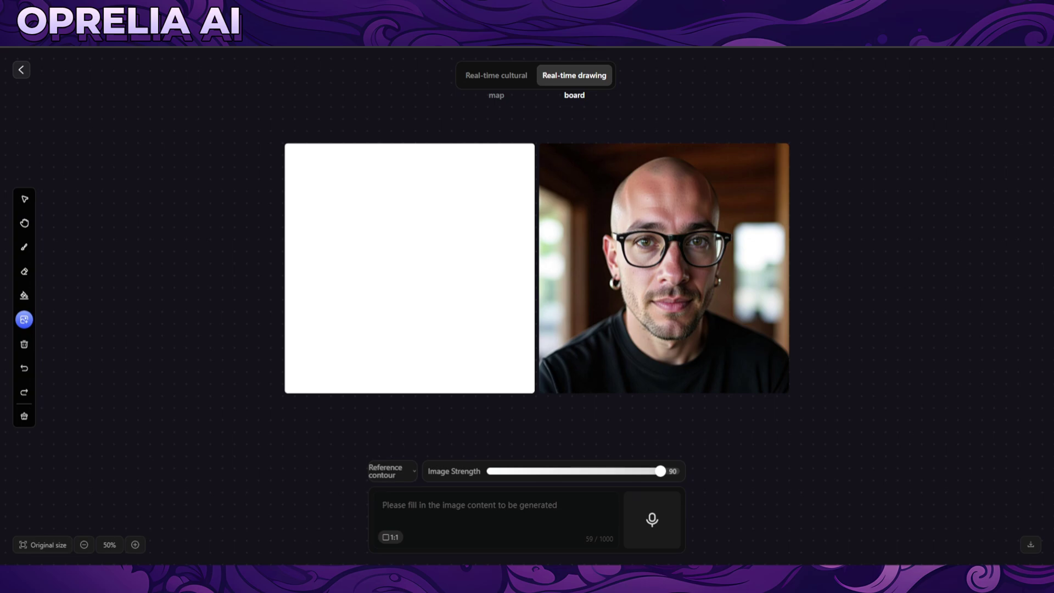
text(woman in )
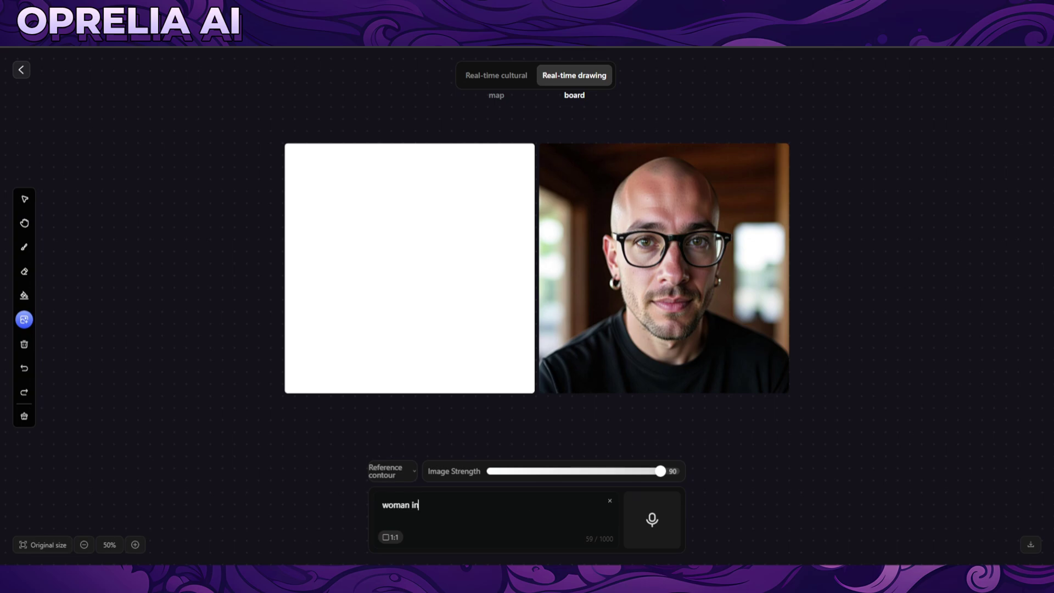
text(a gym)
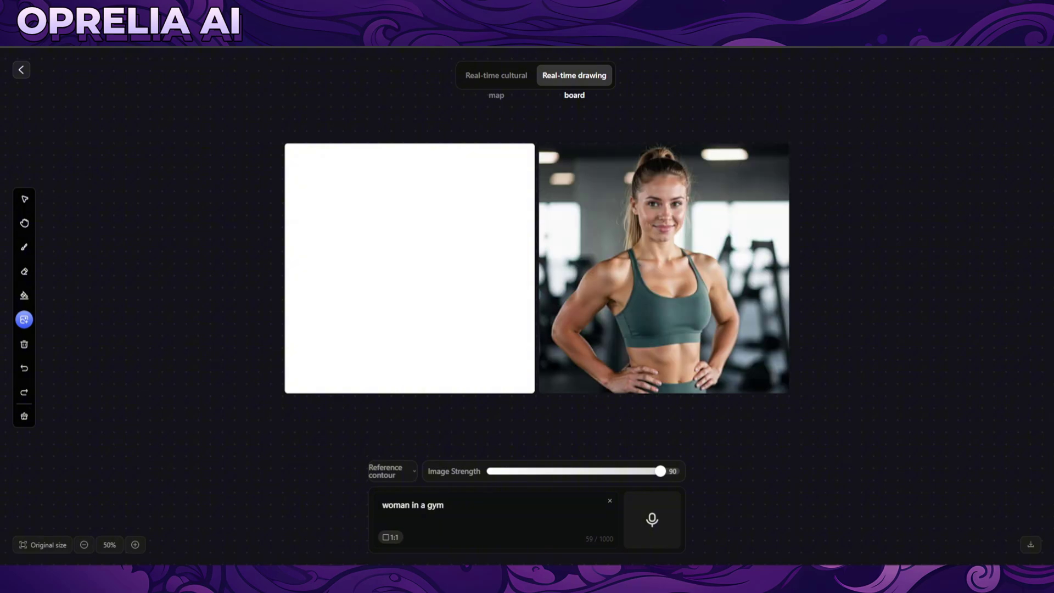
Extend the prompt with ", shes asian, she has lost one eye,"
text(, shes asian)
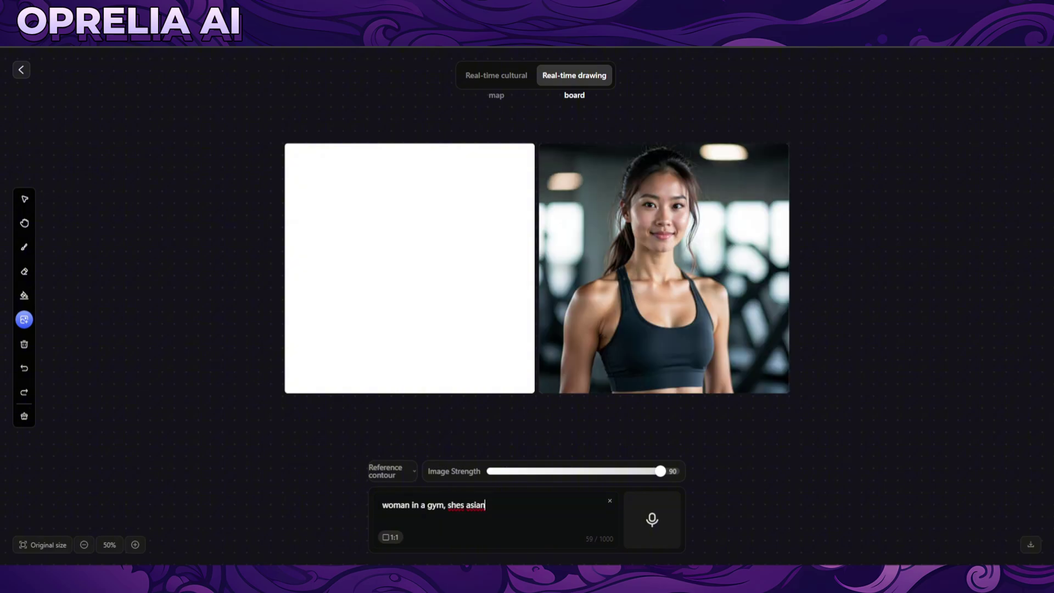
text(, she has )
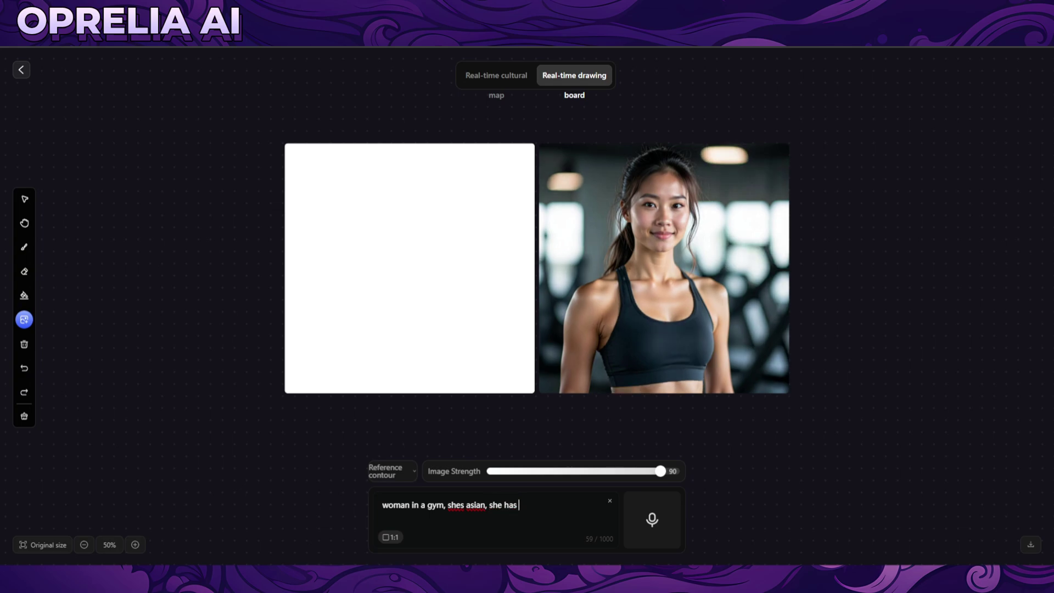
text(lost one eye,)
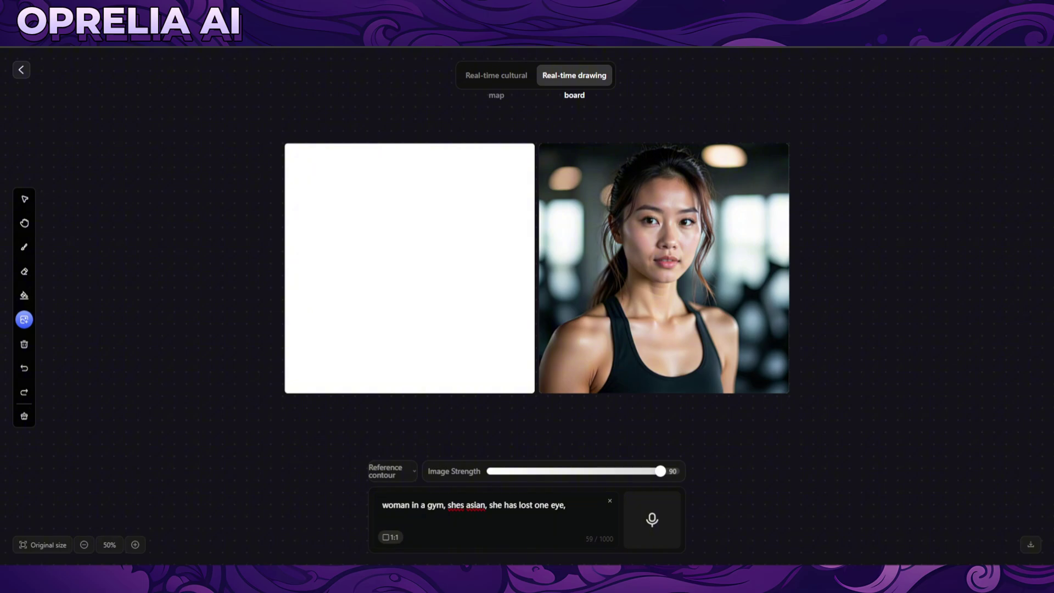
Replace "lost one eye" with "eyepatch," in the prompt
key(BackSpace)
key(BackSpace)
key(BackSpace)
key(BackSpace)
key(BackSpace)
key(BackSpace)
key(BackSpace)
key(BackSpace)
key(BackSpace)
key(BackSpace)
key(BackSpace)
key(BackSpace)
key(BackSpace)
key(BackSpace)
text(eyepatch)
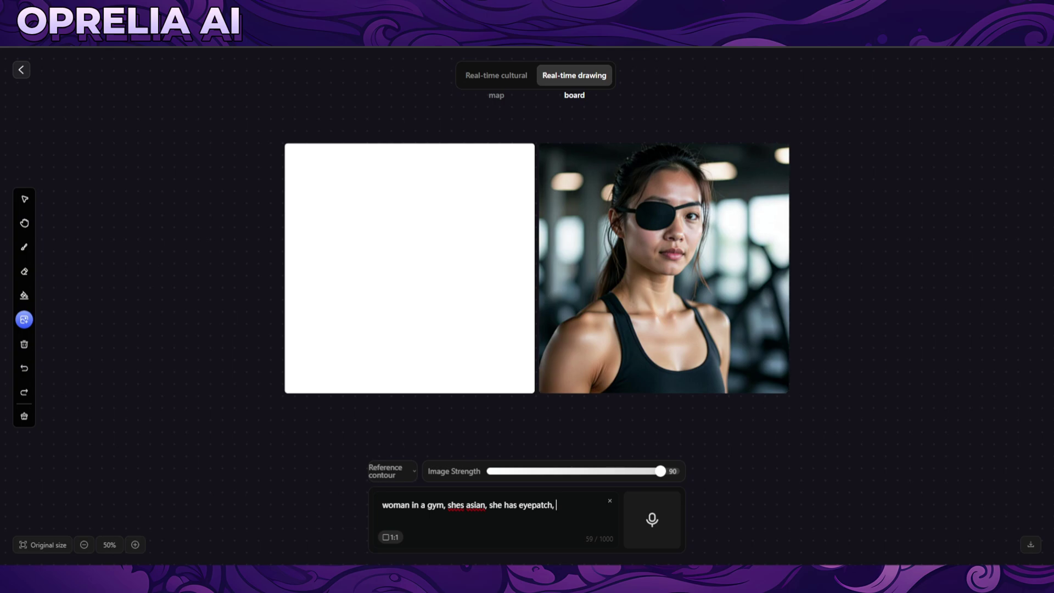
text(,)
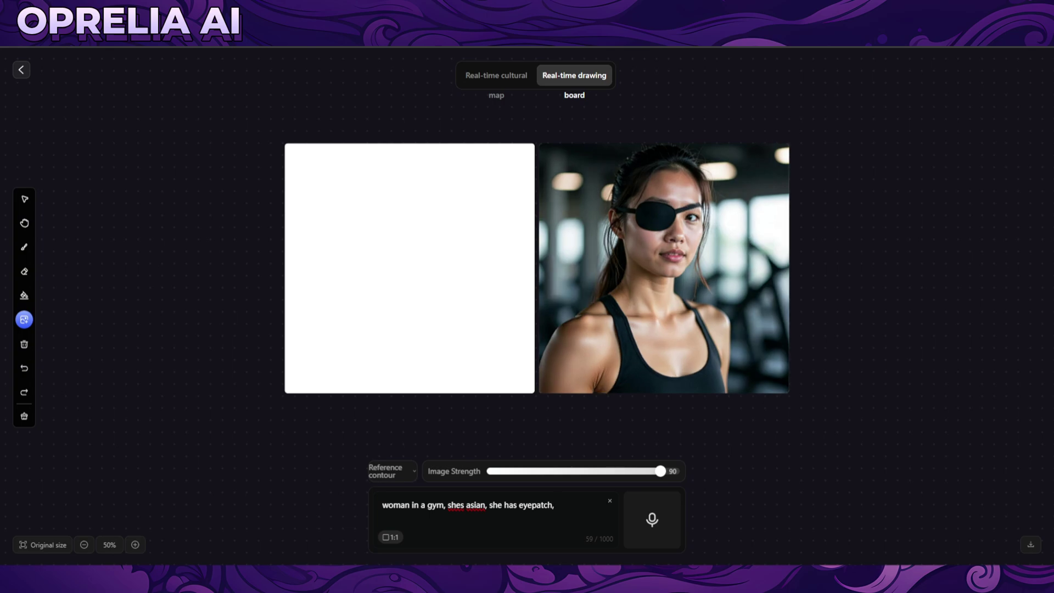
Add "has earrings, birth mark on shoulder," to the end of the prompt
text( she also earrings)
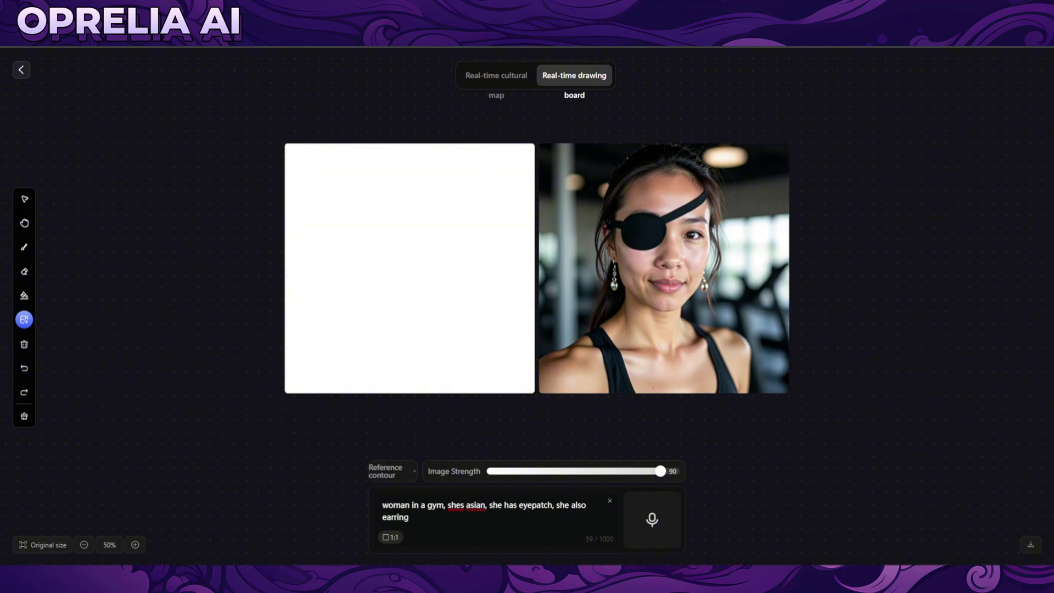
key(BackSpace)
key(BackSpace)
key(BackSpace)
key(BackSpace)
key(BackSpace)
key(BackSpace)
key(BackSpace)
key(BackSpace)
key(BackSpace)
key(BackSpace)
key(BackSpace)
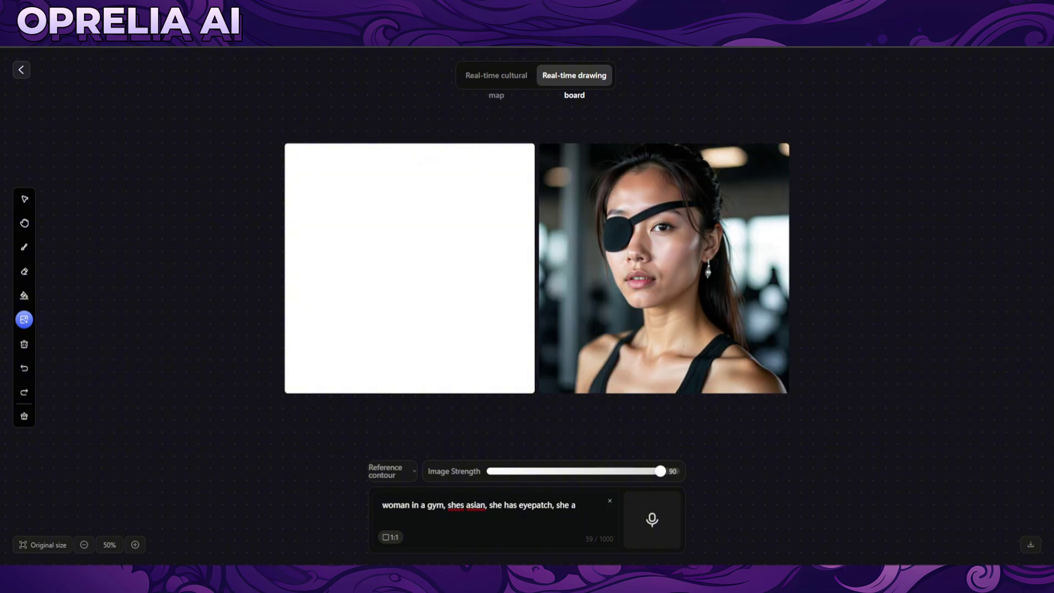
key(BackSpace)
key(BackSpace)
text(has earrings, birth mark)
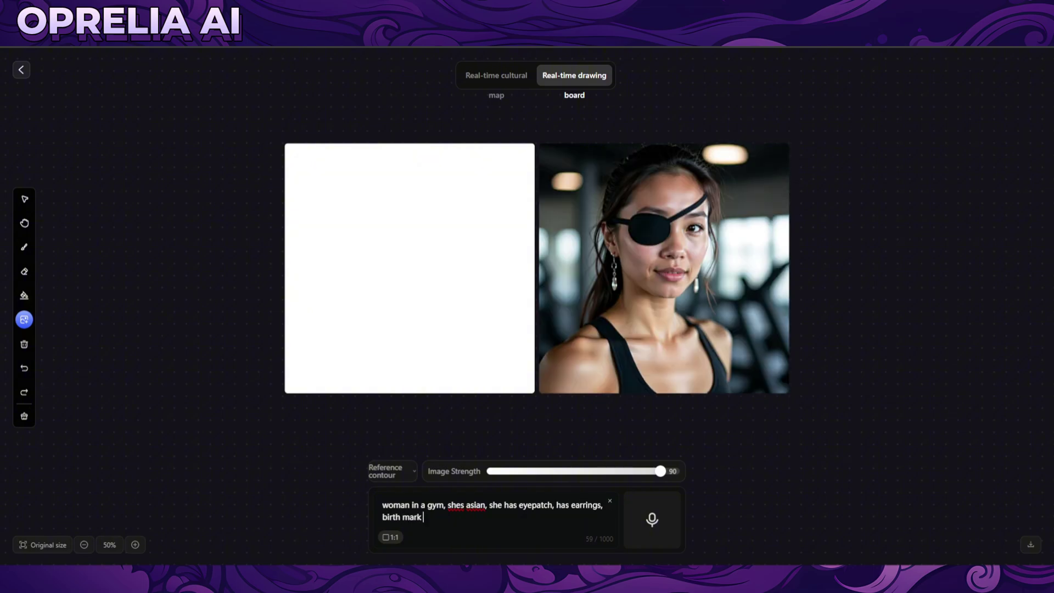
text( on should)
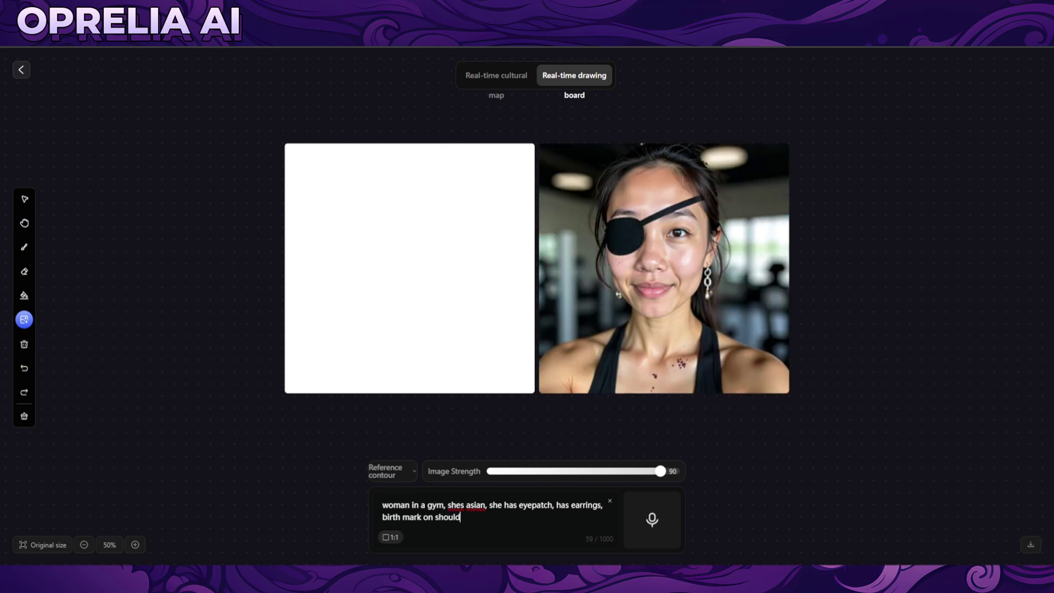
text(er,)
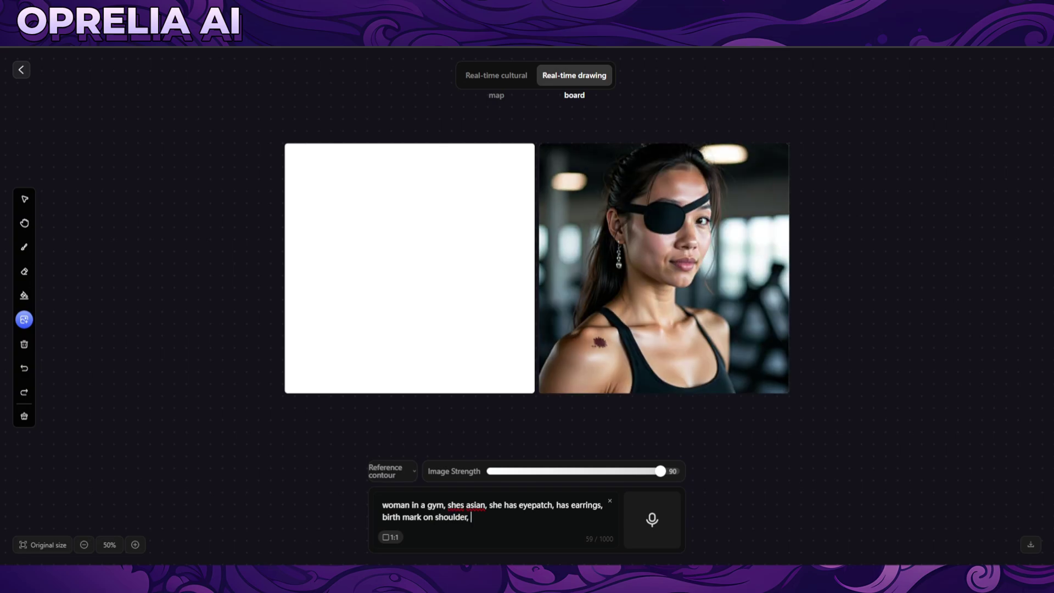
Add "the background is filled with people," to the prompt and set the aspect ratio to 16:9
text( the background is fille dwit)
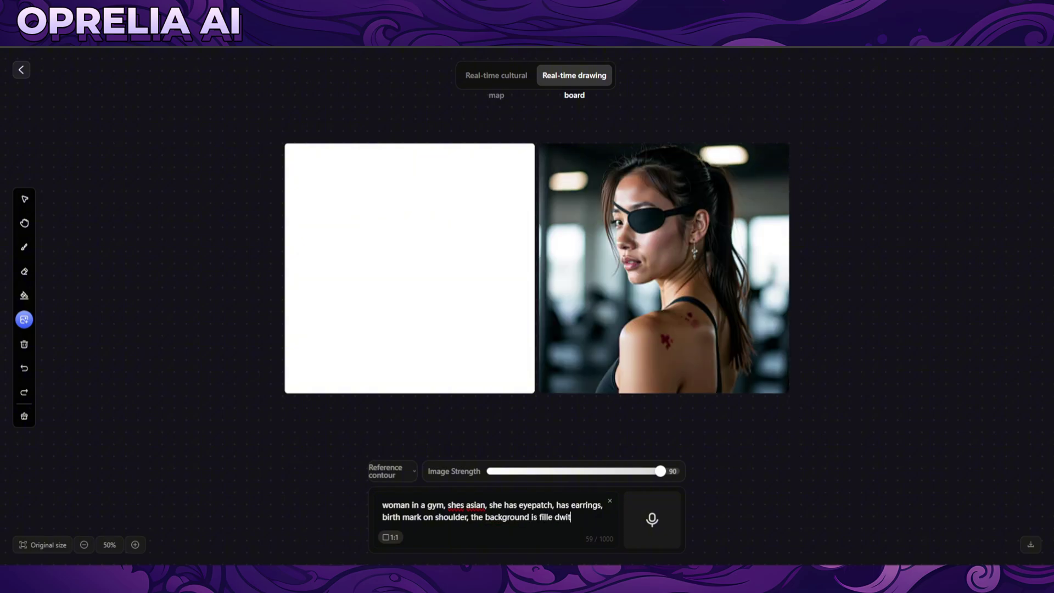
text(h people,)
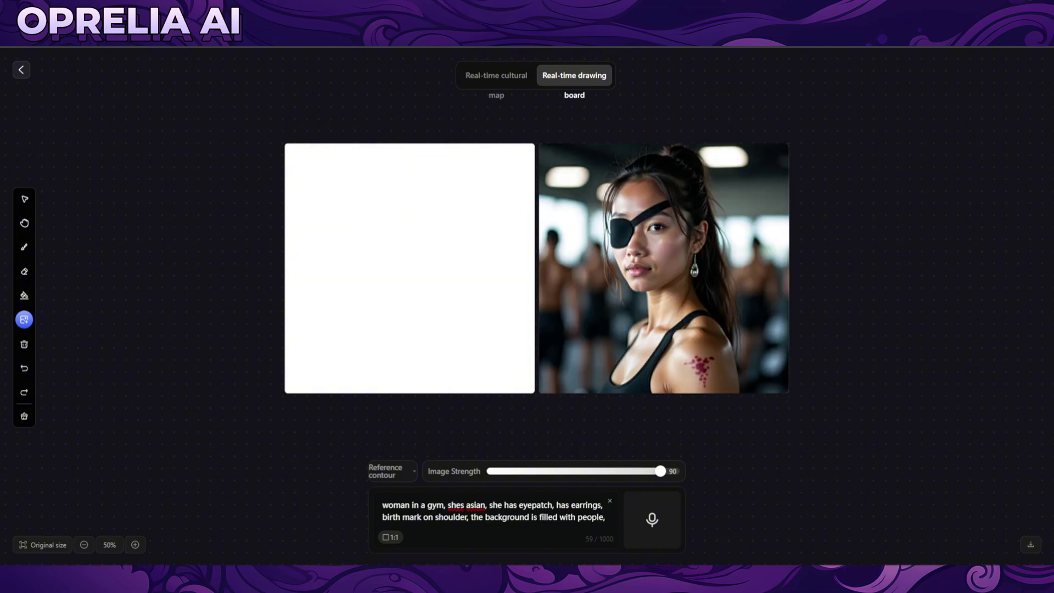
click(390, 537)
click(399, 492)
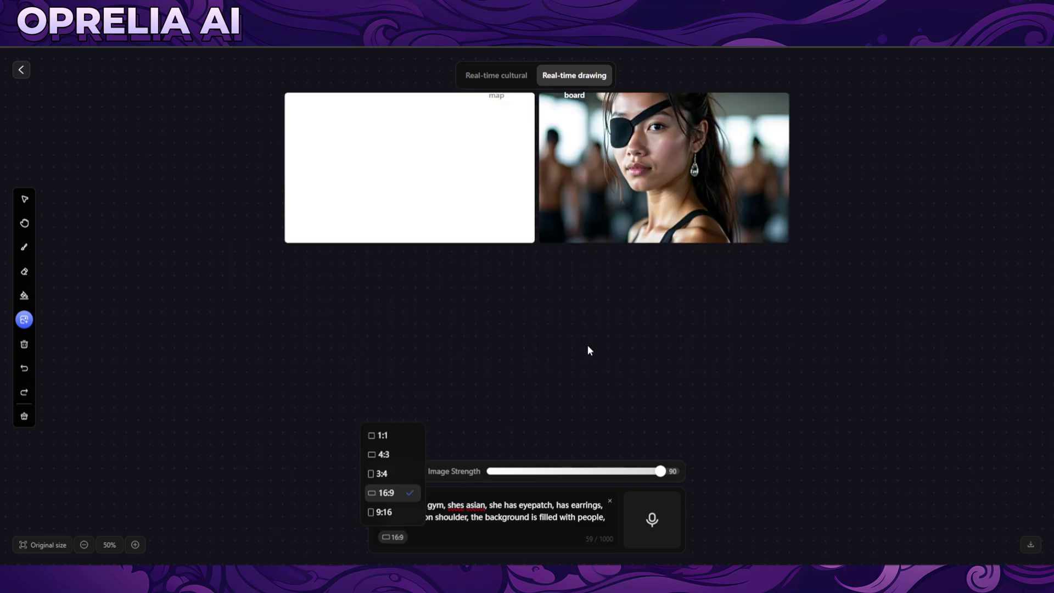
click(732, 296)
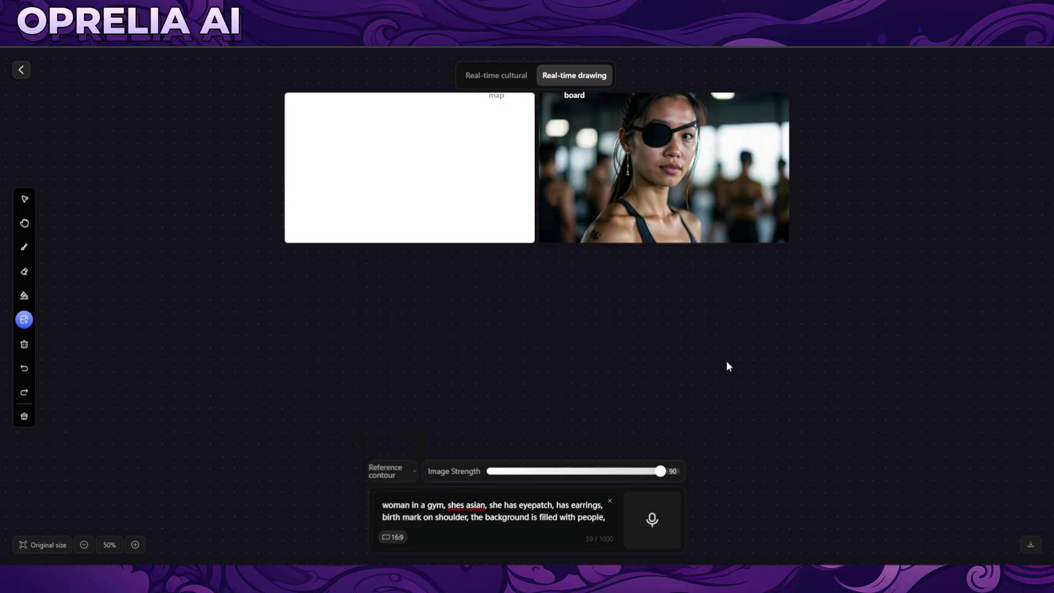
Lower the image strength to 23, inspect the generated portrait up close, and restore the original view size
click(84, 544)
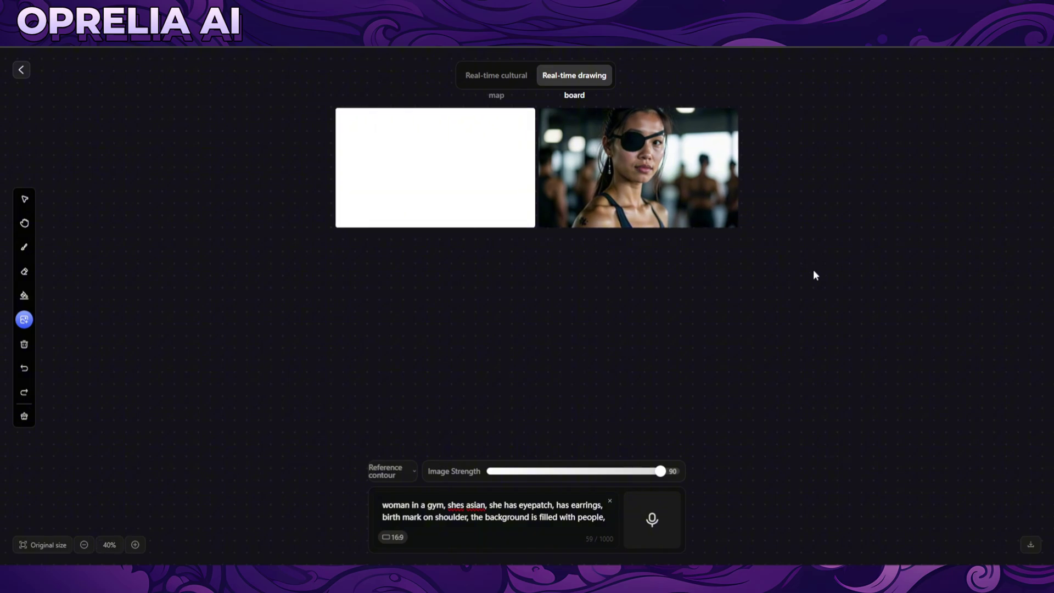
drag(659, 471, 619, 471)
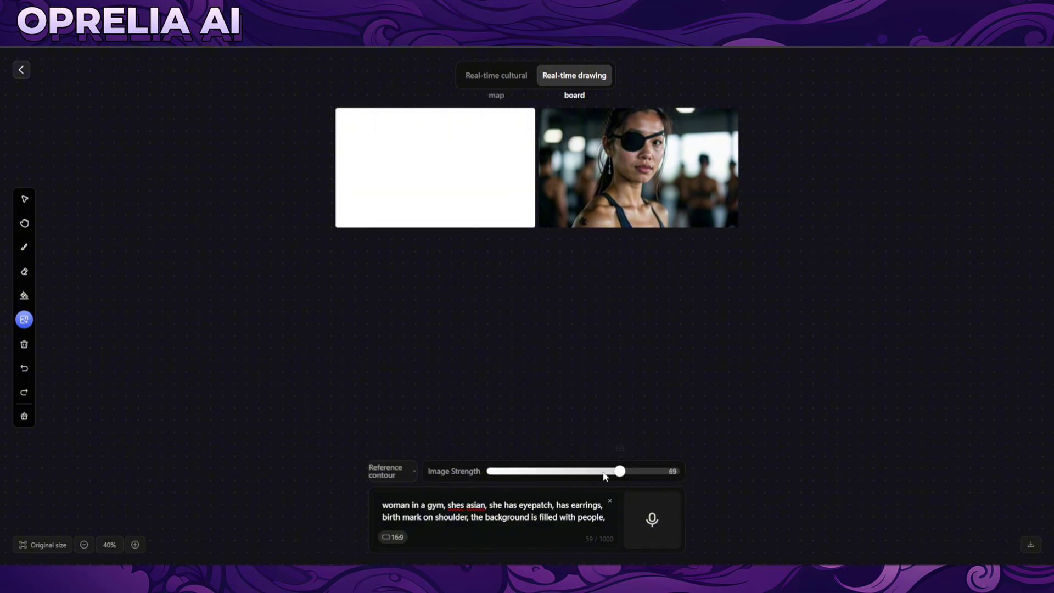
click(524, 479)
scroll(628, 157, up, 8)
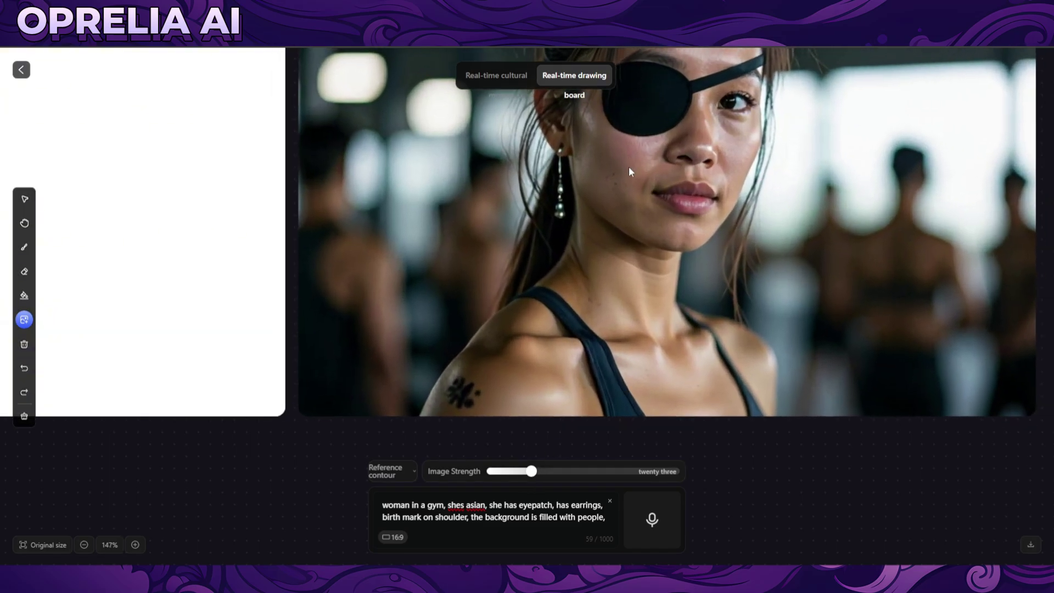
scroll(628, 166, down, 5)
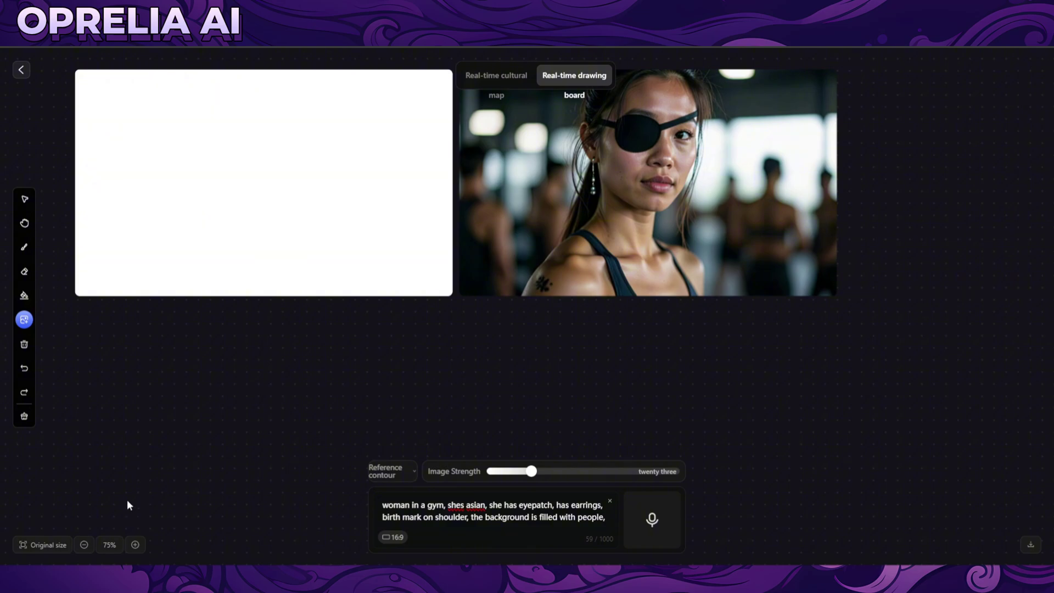
click(34, 545)
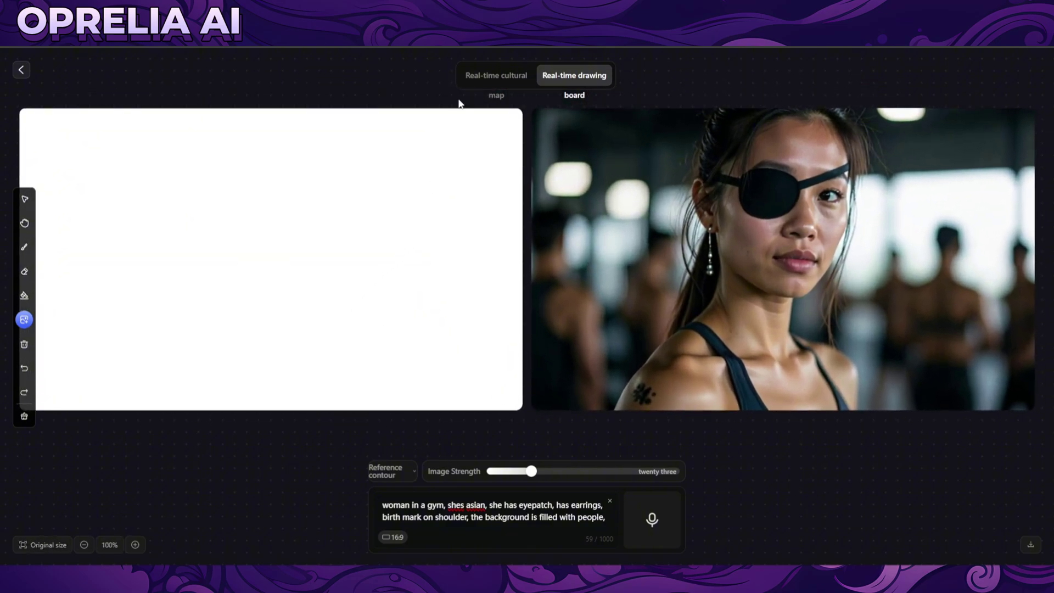
Switch to real-time text-to-image mode and replace the prompt with "cat with human legs, glasses,"
click(490, 77)
key(ctrl+shift+Left)
key(ctrl+shift+Left)
key(ctrl+shift+Left)
key(ctrl+shift+Left)
key(ctrl+shift+Left)
key(ctrl+shift+Left)
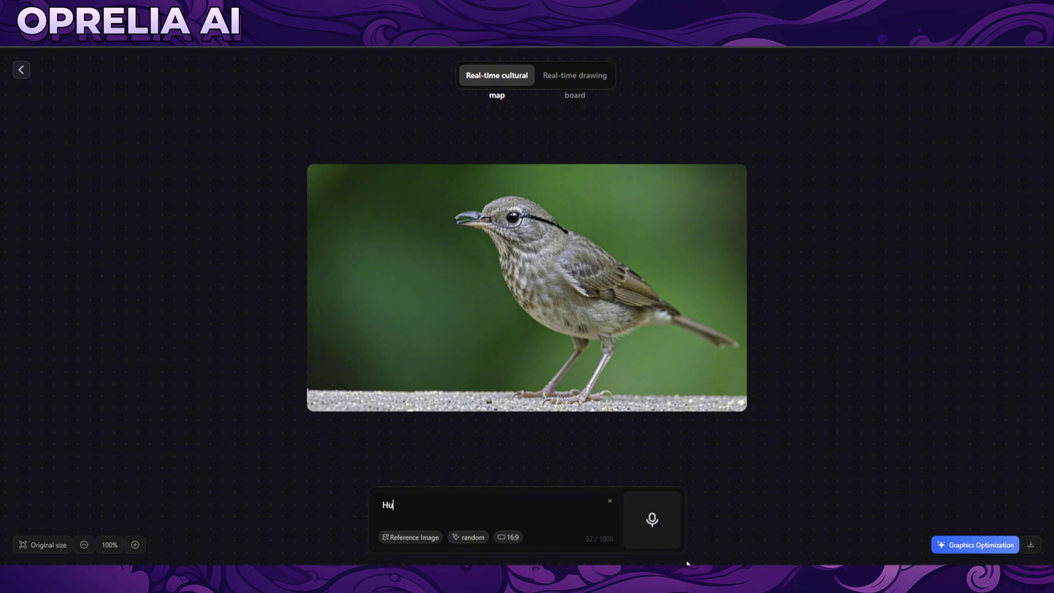
key(BackSpace)
key(BackSpace)
text(cat with human legs)
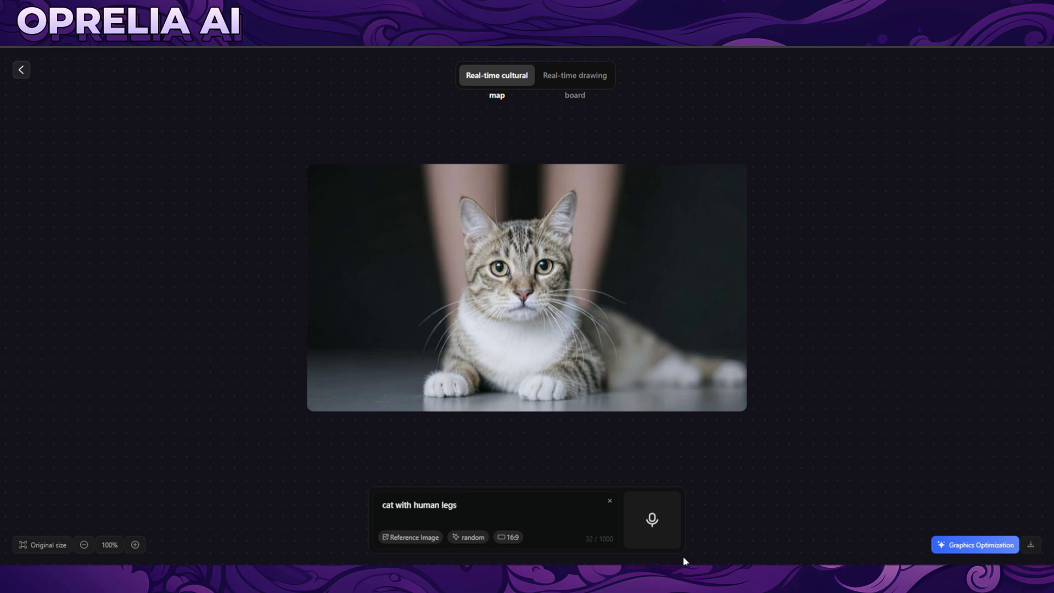
text(, glasses,)
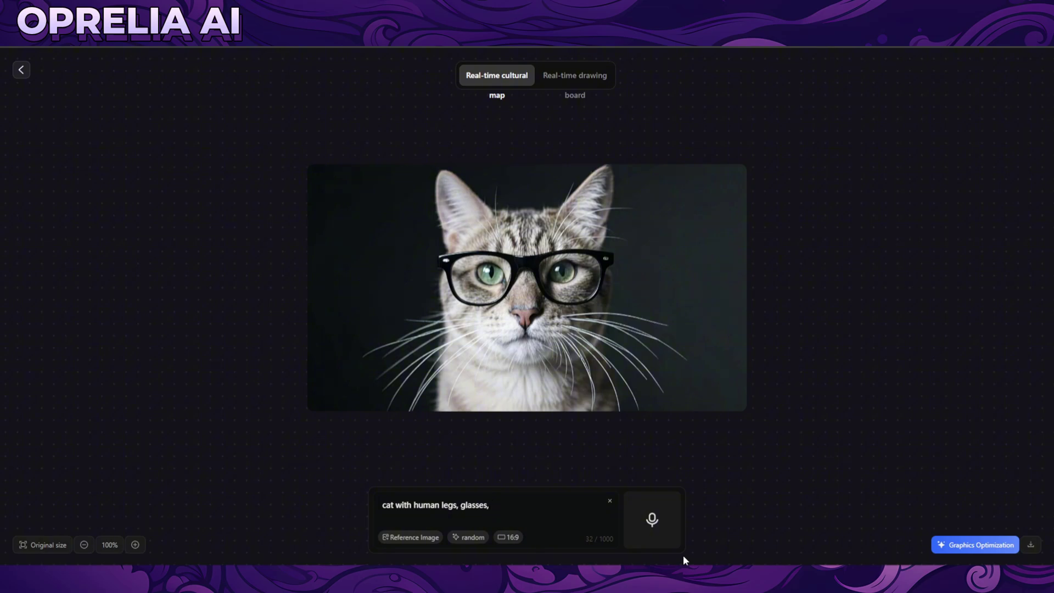
Return to the real-time drawing board, check the reference image settings, and examine the generated portrait
click(592, 82)
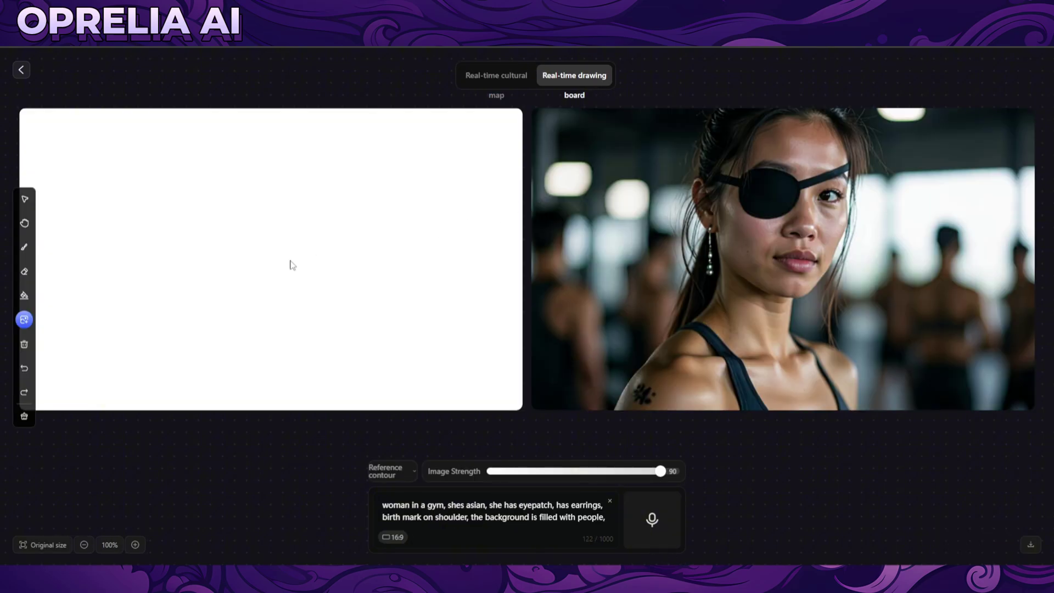
click(395, 475)
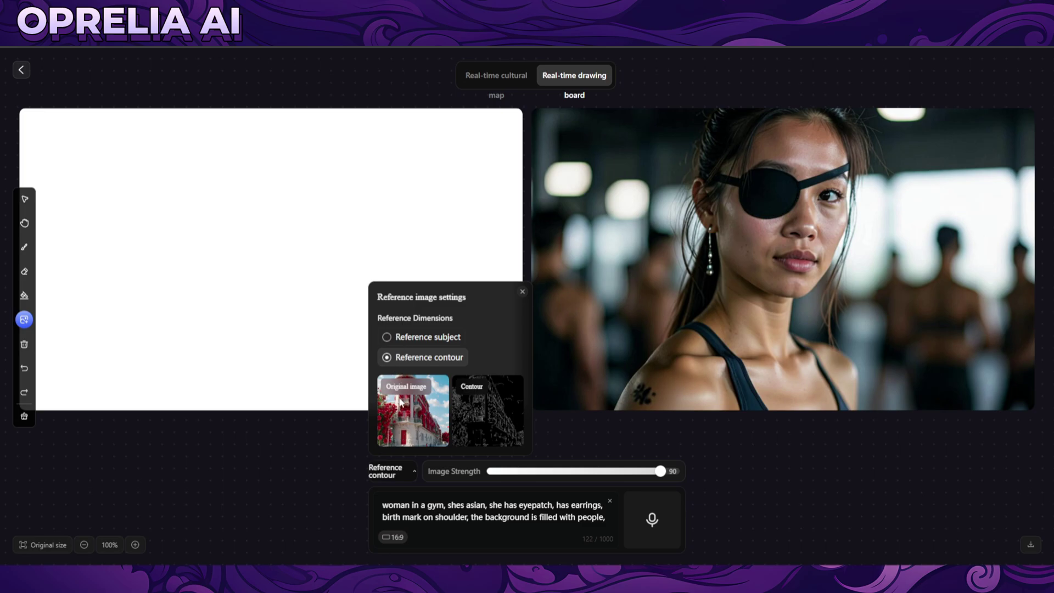
click(523, 292)
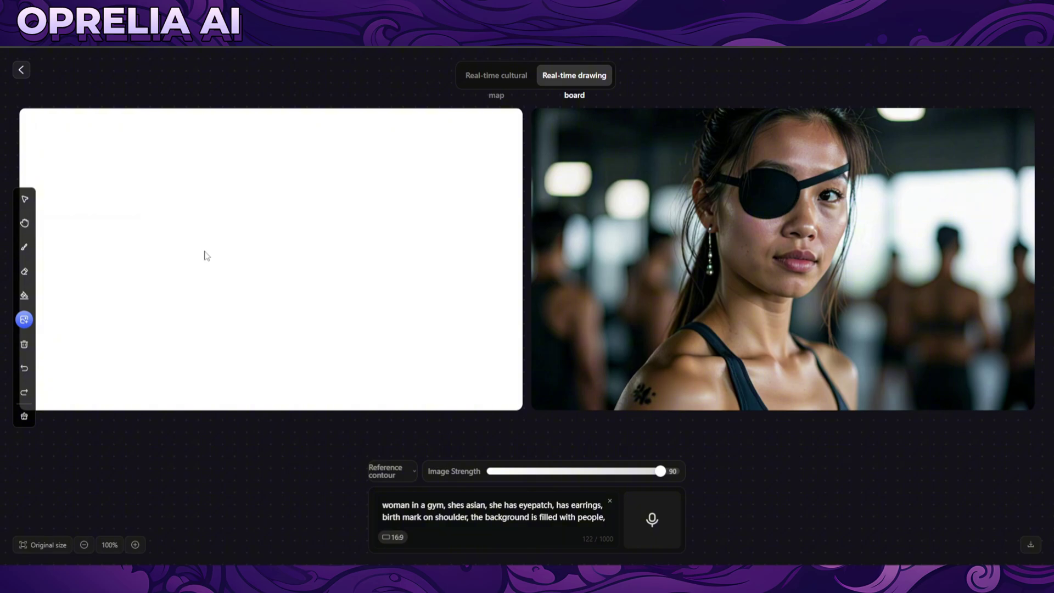
scroll(206, 255, down, 3)
scroll(433, 282, up, 4)
scroll(806, 248, up, 4)
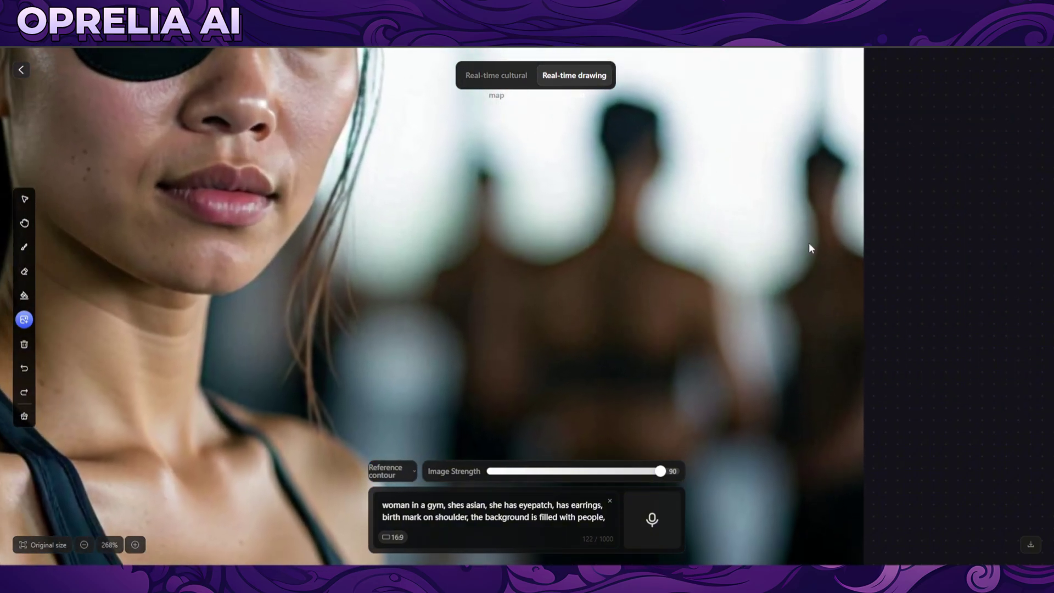
scroll(811, 248, down, 3)
Fill the drawing canvas with red #d64949 and change the fill back to white
click(24, 296)
click(109, 270)
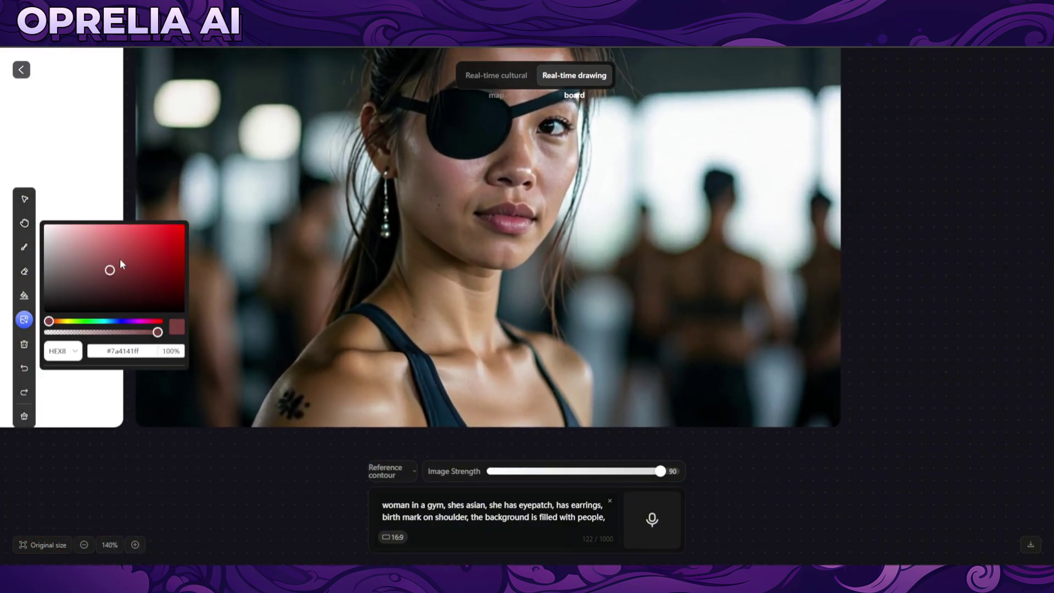
click(120, 259)
scroll(236, 258, down, 2)
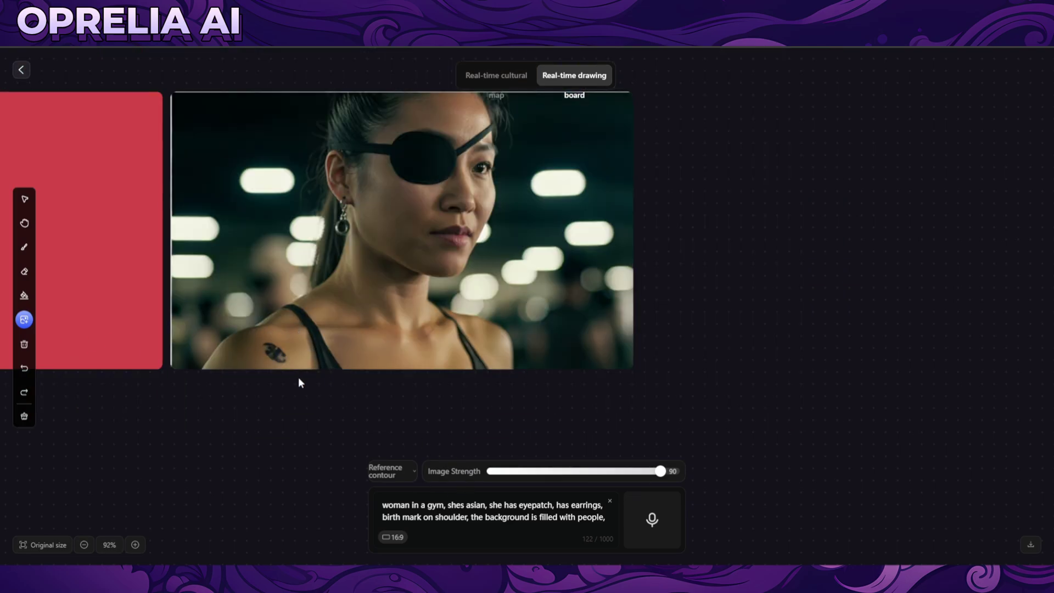
click(42, 294)
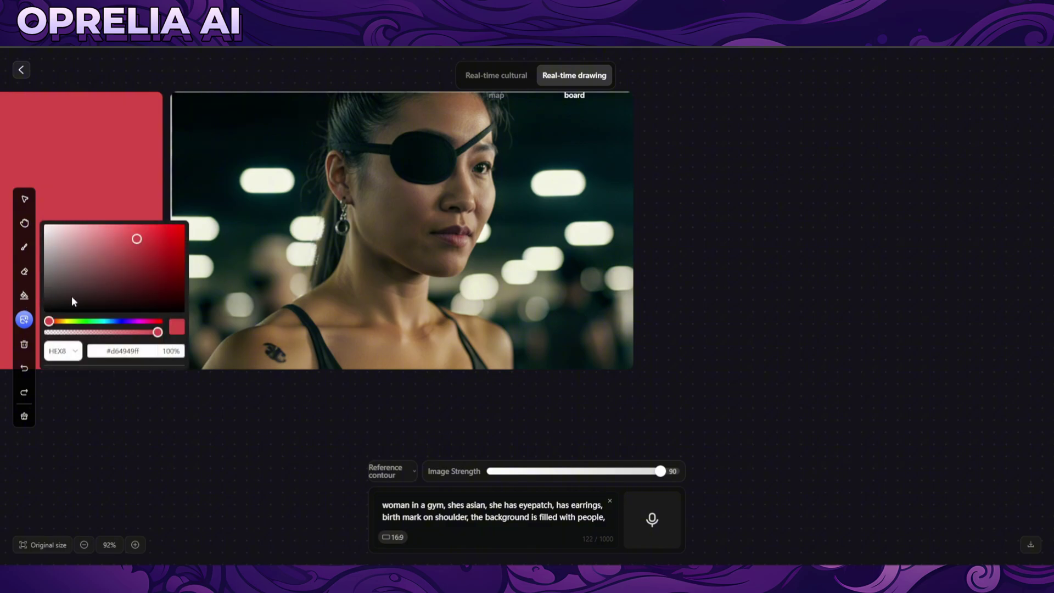
drag(71, 295, 41, 216)
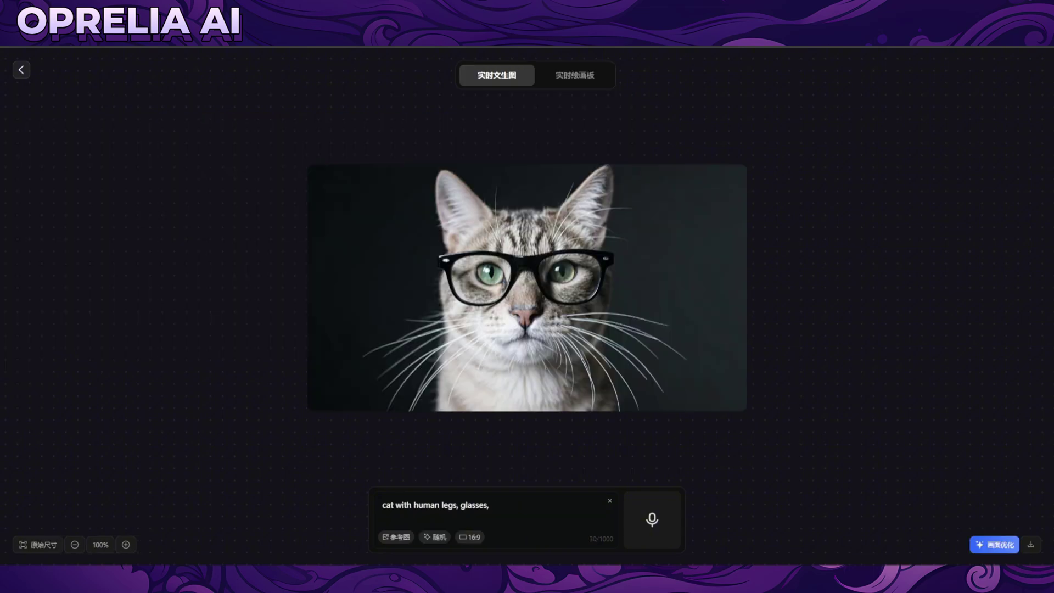
Start uploading a reference image to the real-time drawing board
click(557, 78)
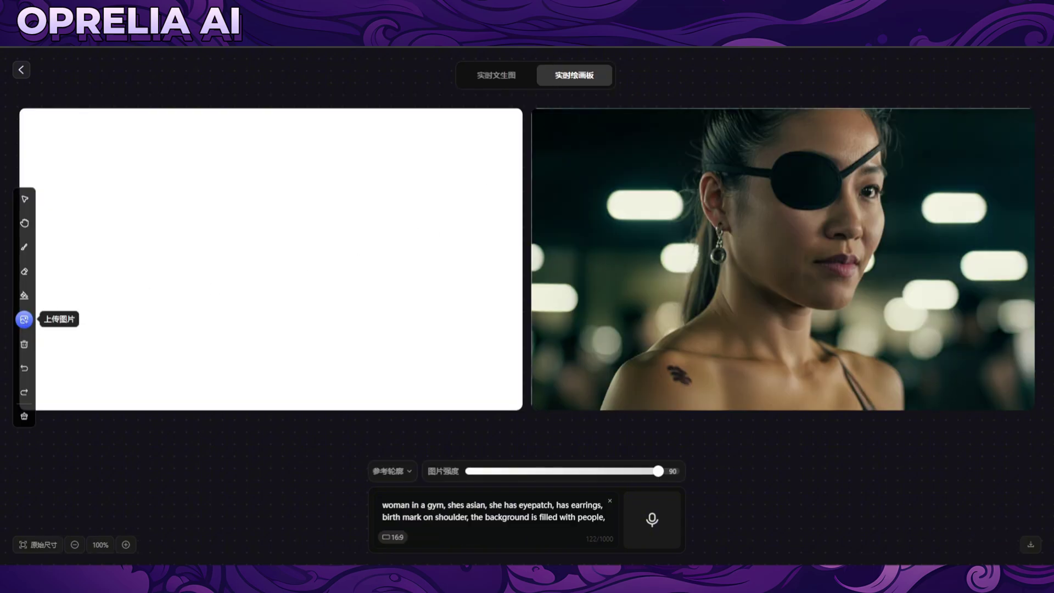
click(24, 319)
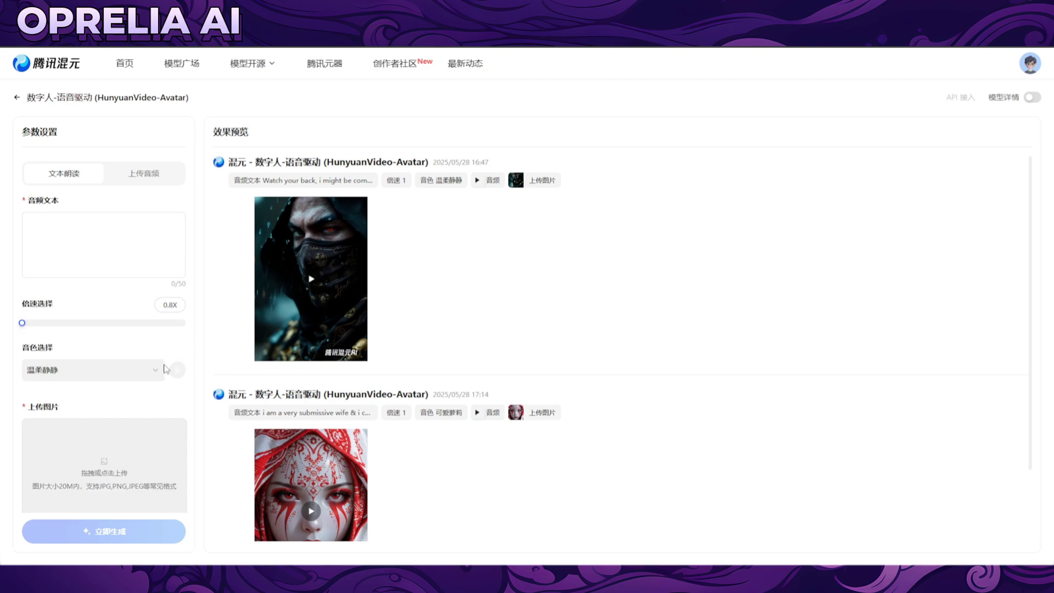
Translate the HunyuanVideo-Avatar page into English and show the available voice tones
right_click(191, 339)
click(248, 260)
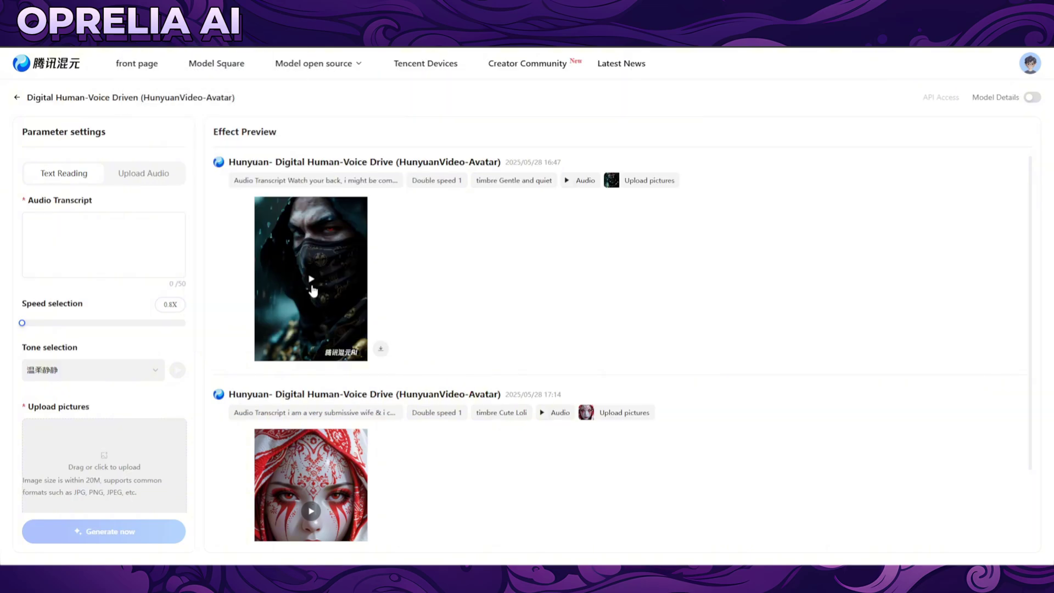
click(131, 371)
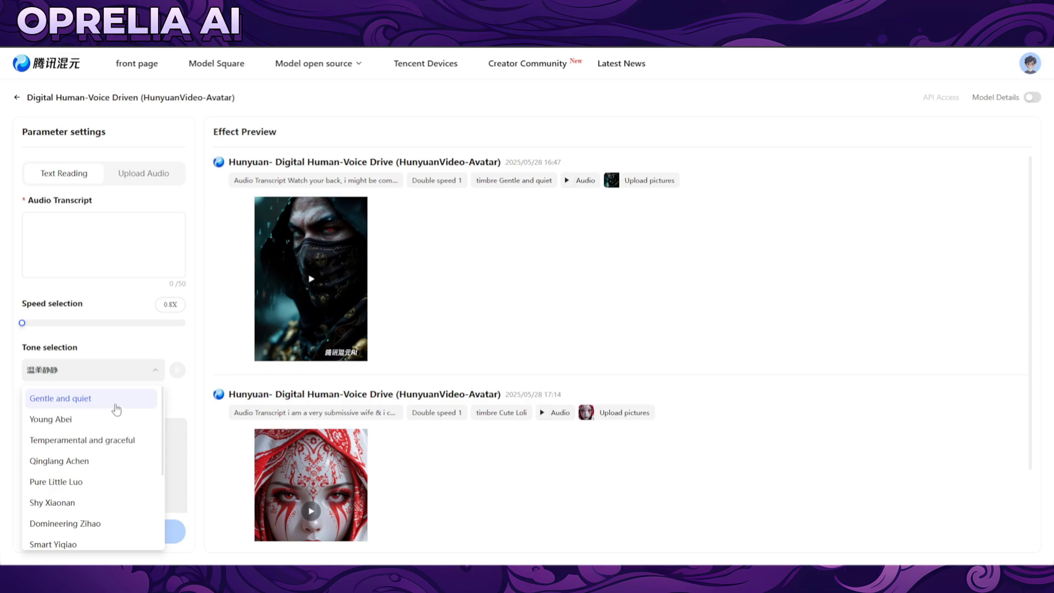
Play the hooded masked man's avatar video, replay it muted, and close the preview
click(340, 319)
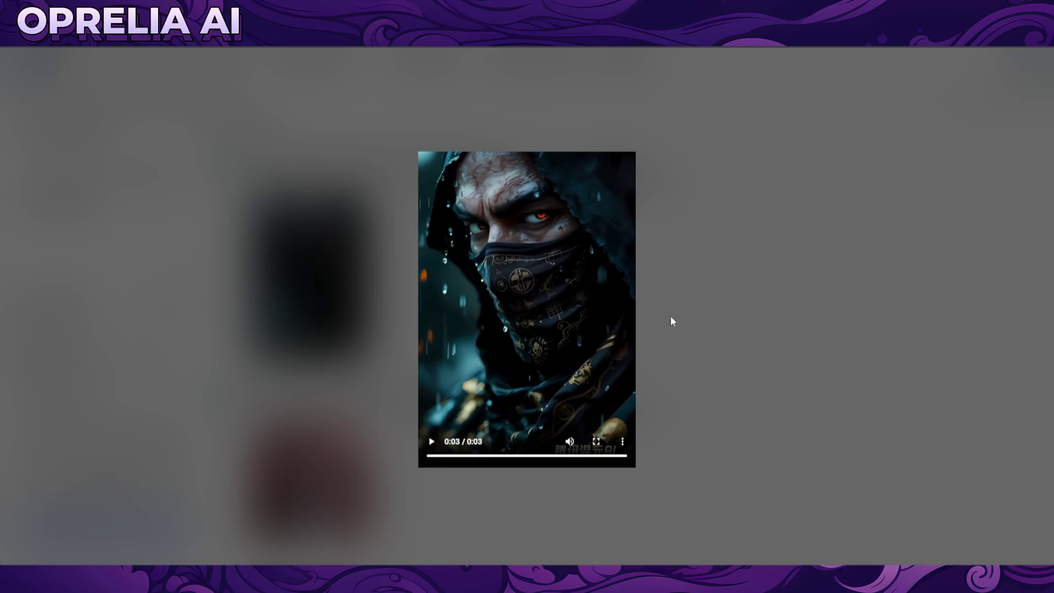
click(569, 441)
click(433, 444)
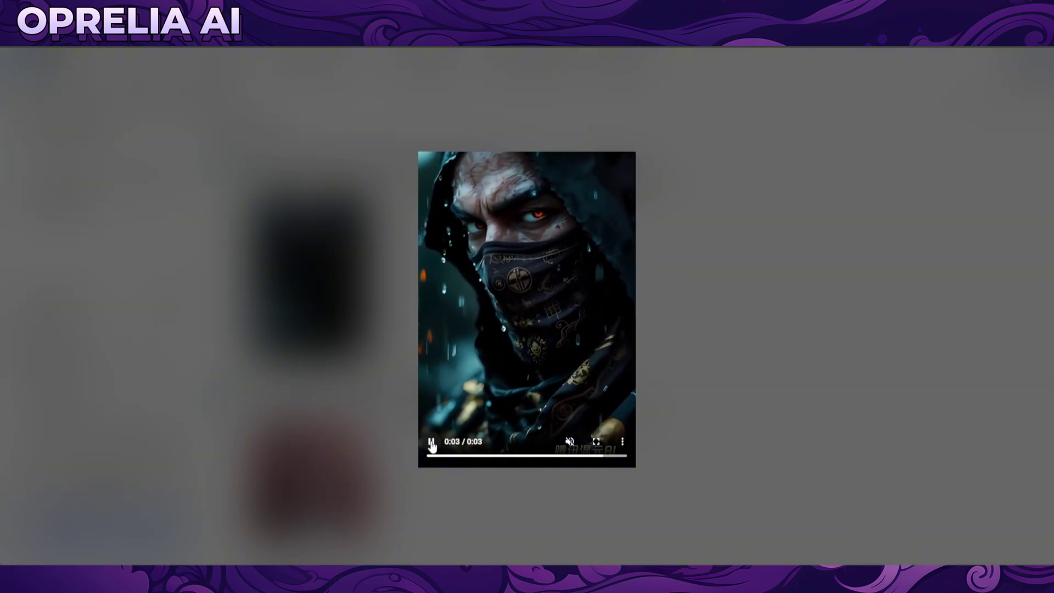
click(432, 443)
click(652, 363)
Play the avatar video of the woman in the red-and-white hood and close the preview
scroll(558, 308, down, 3)
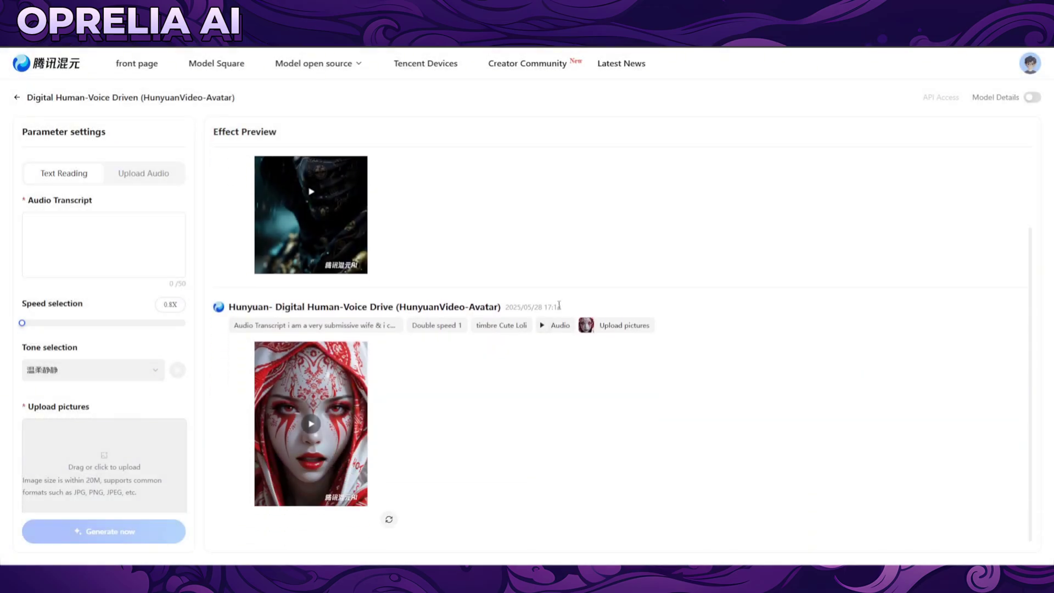
click(319, 430)
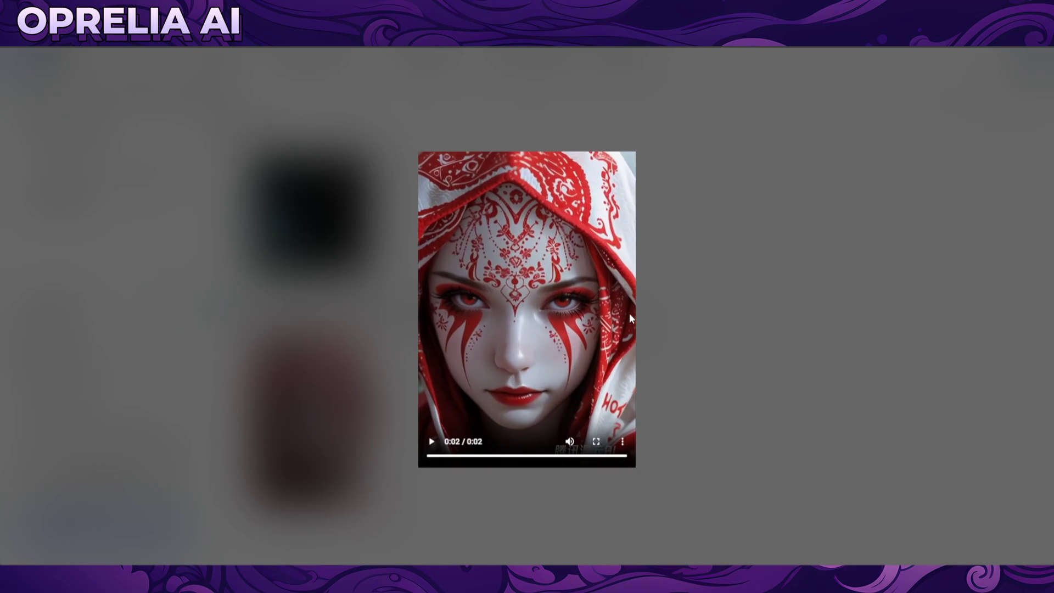
click(676, 315)
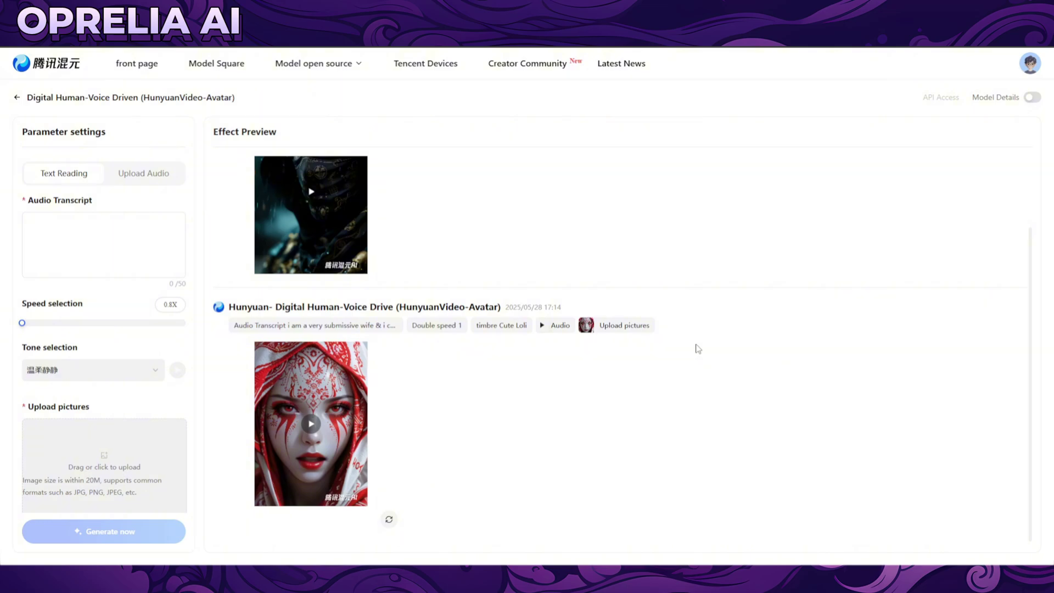
In text reading mode, enter "ewfewafwaefewfewafewafweafwefewfawefewfweafwaefawe" as the audio transcript and raise the speech speed slightly
click(143, 176)
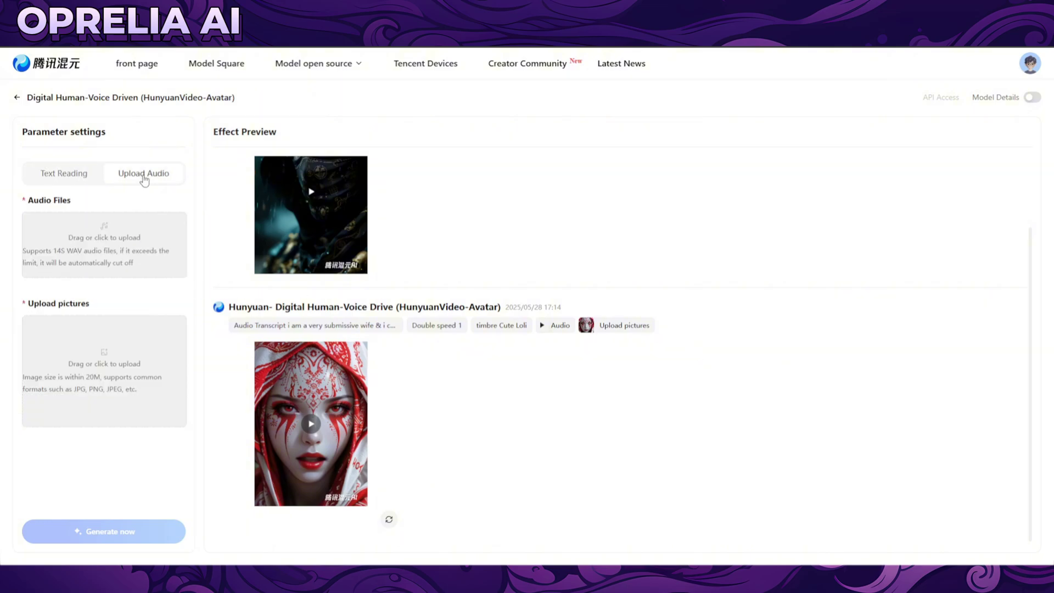
click(81, 181)
text(ewfewafwaefew)
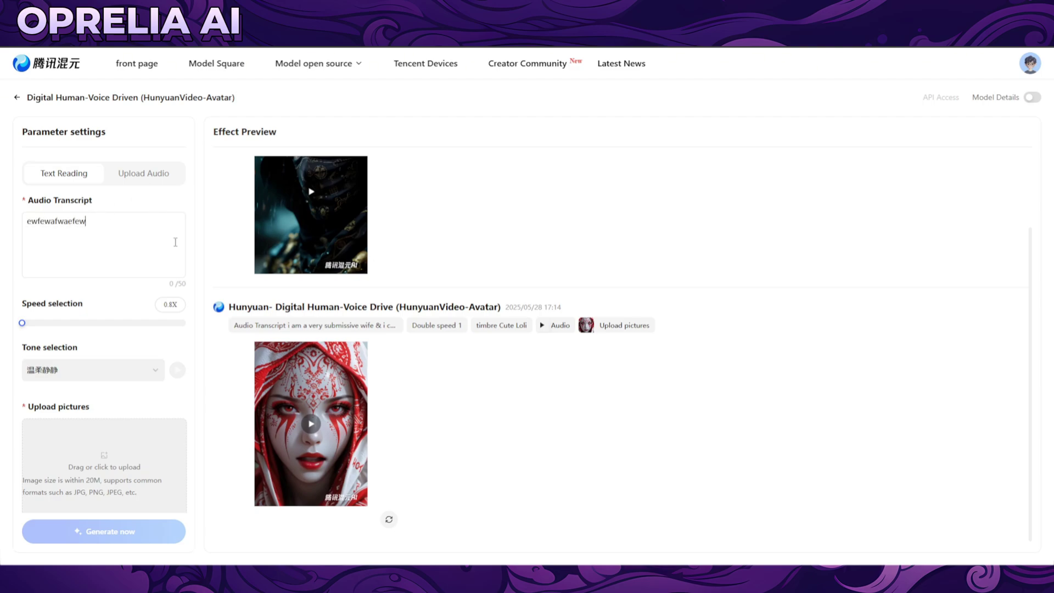
text(fewafewafweafwefewfawefewfweafwaefawe)
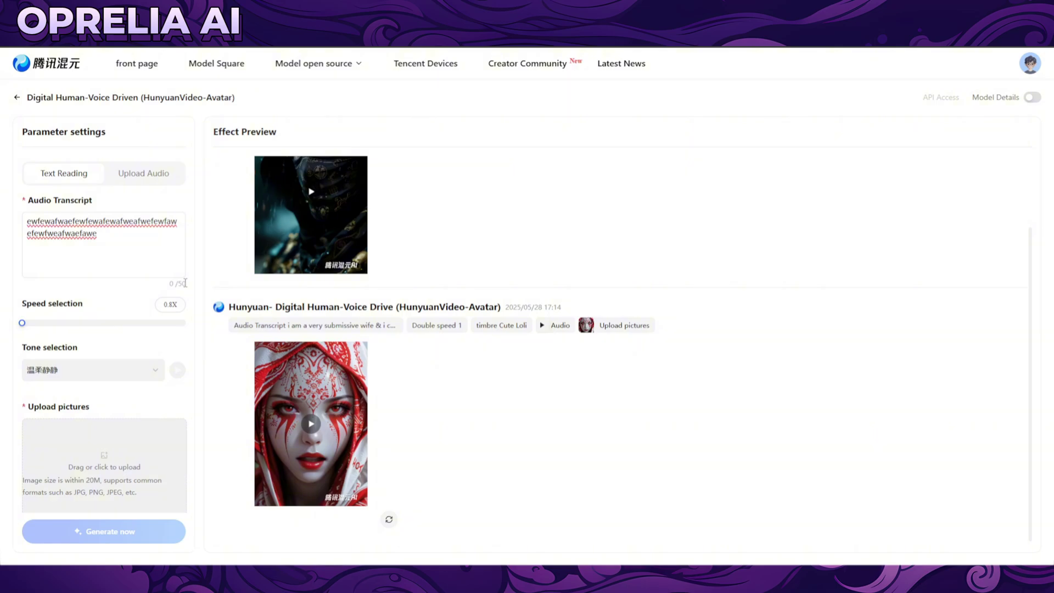
drag(22, 323, 35, 322)
scroll(294, 349, up, 2)
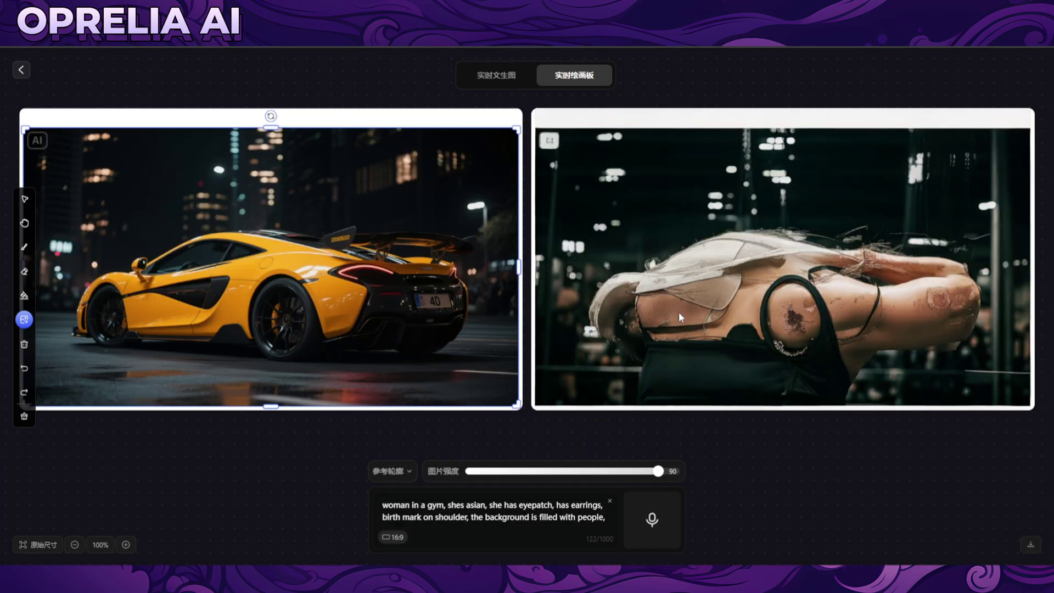
Replace the real-time drawing board's prompt with "blue car" and lower the image strength to 19
triple_click(473, 509)
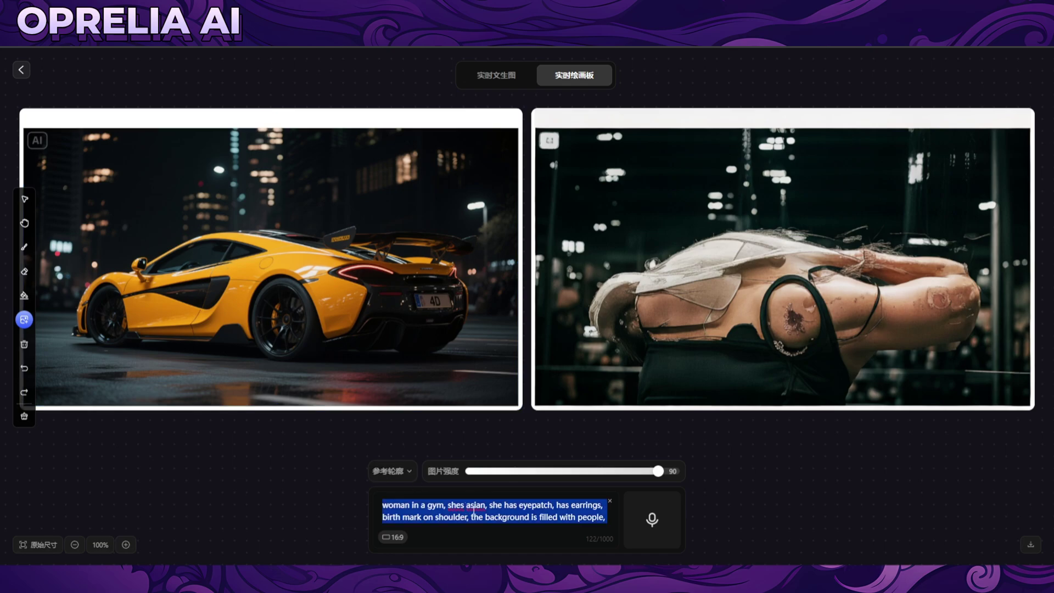
text(blue car)
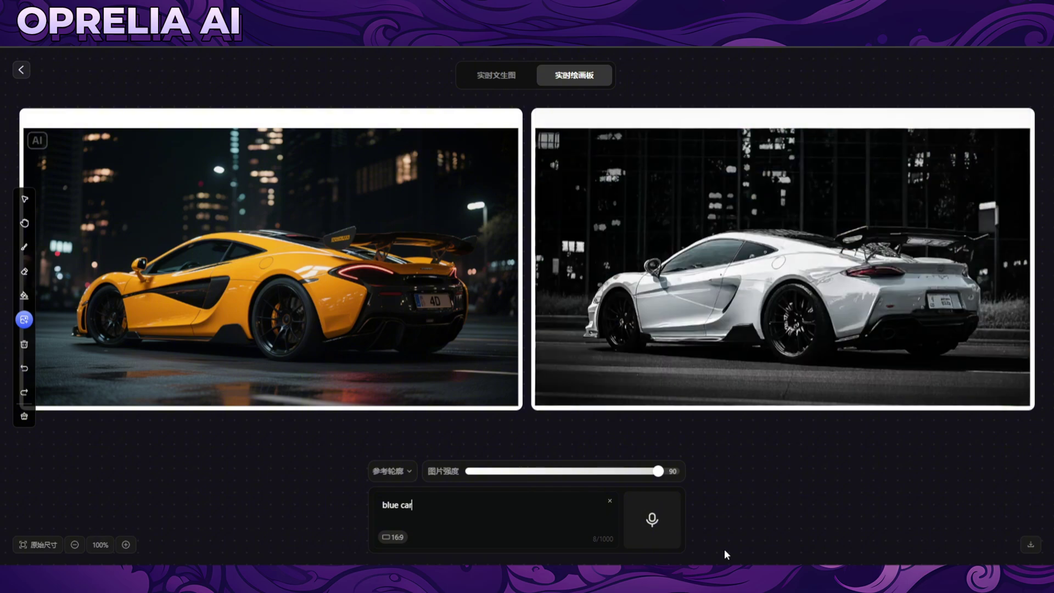
drag(562, 475, 492, 471)
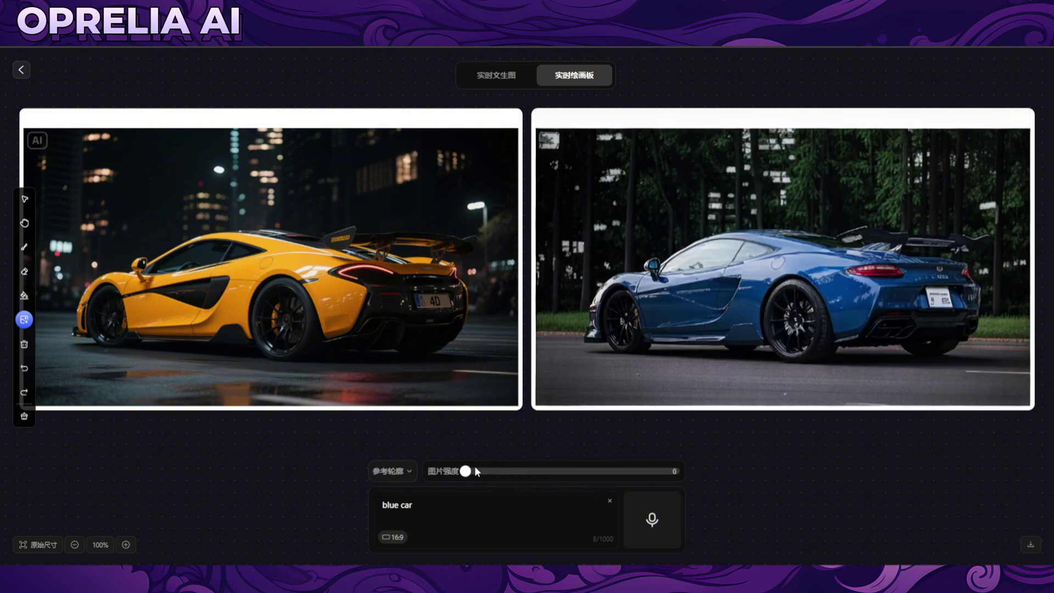
click(476, 471)
drag(477, 472, 505, 470)
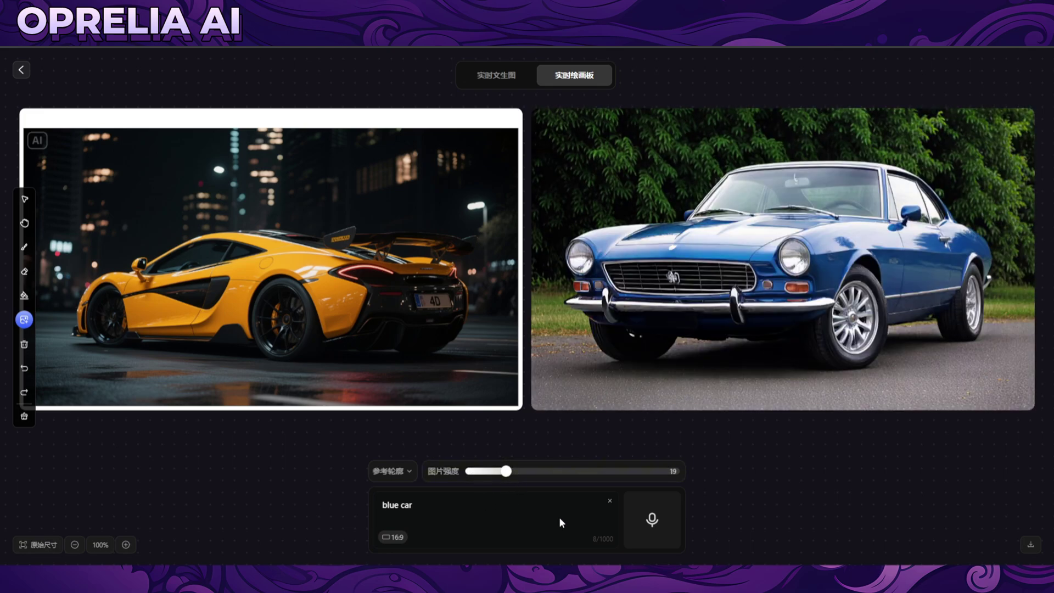
Extend the prompt with ", night city" and shift the yellow car reference image up and left on the canvas
click(480, 514)
text(, night s)
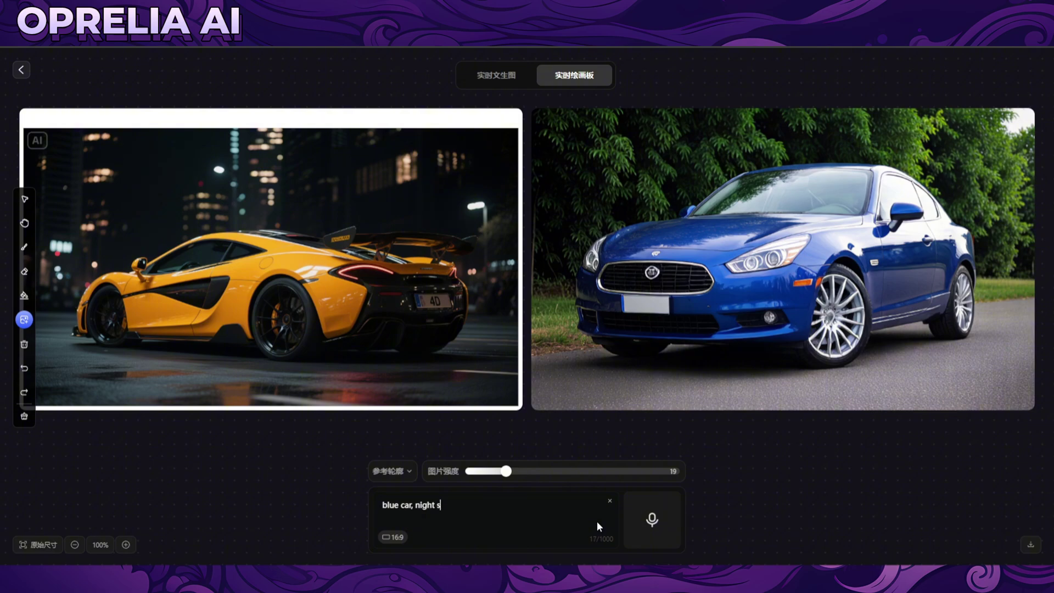
key(BackSpace)
text(city)
drag(460, 352, 450, 327)
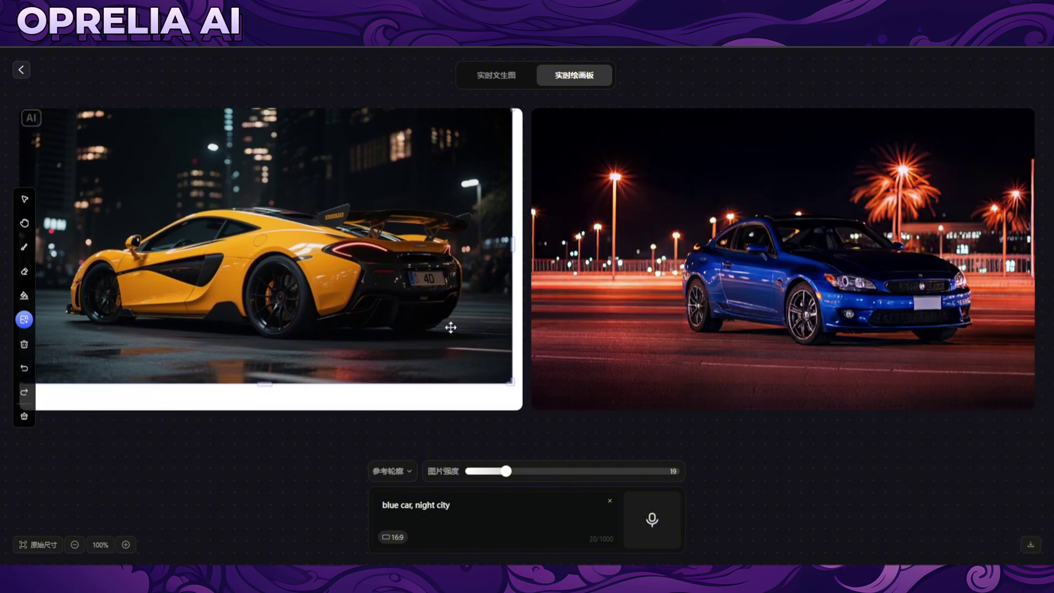
Enlarge and reposition the yellow car reference image to fill the canvas, and set the image strength to 74
drag(507, 379, 605, 438)
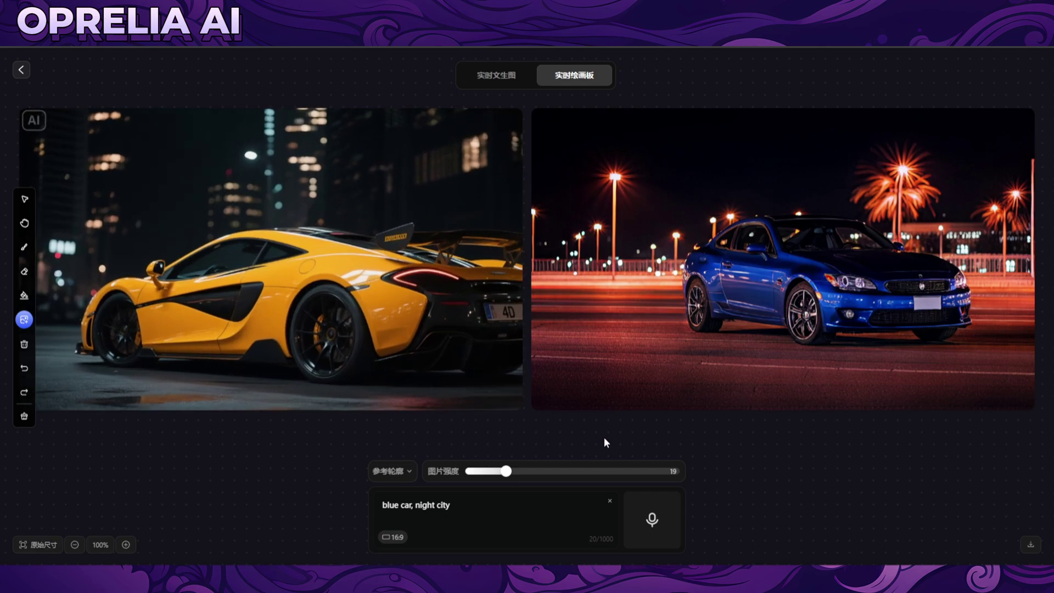
drag(474, 379, 431, 353)
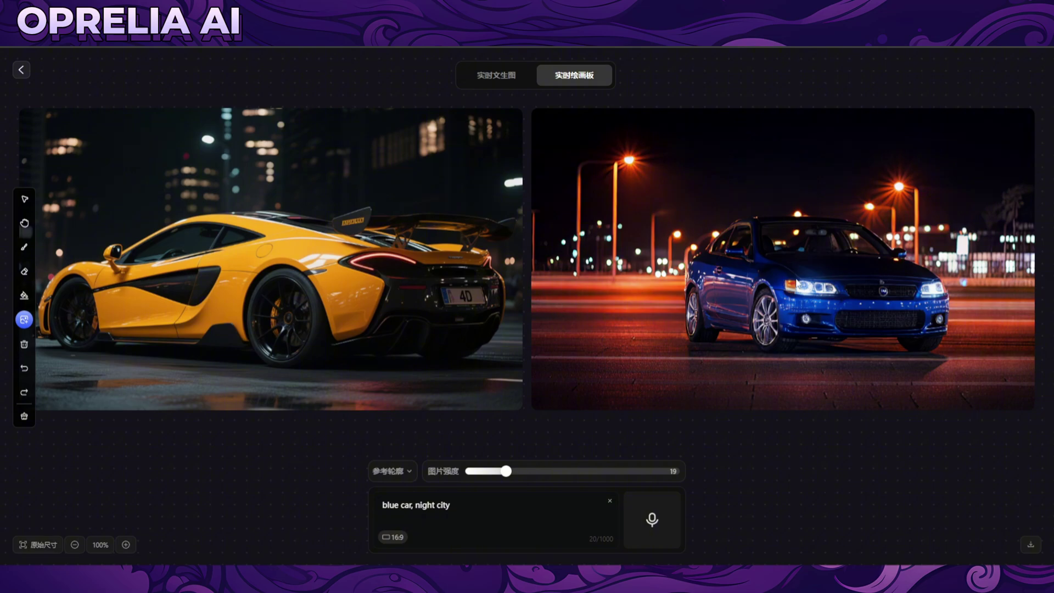
drag(610, 467, 626, 470)
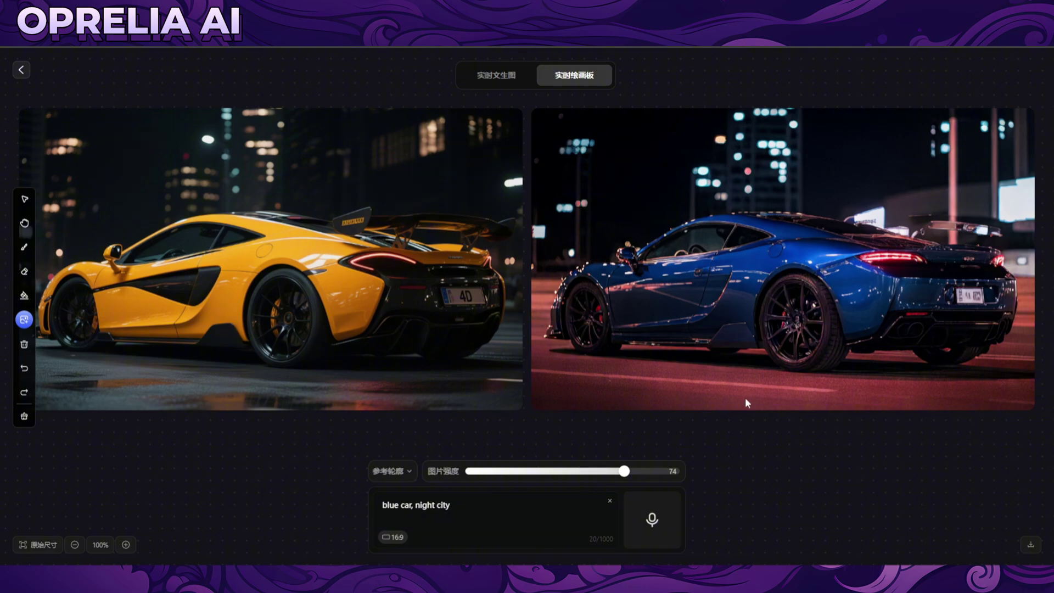
Change the prompt to "pink car, night city" and raise the image strength further
double_click(395, 504)
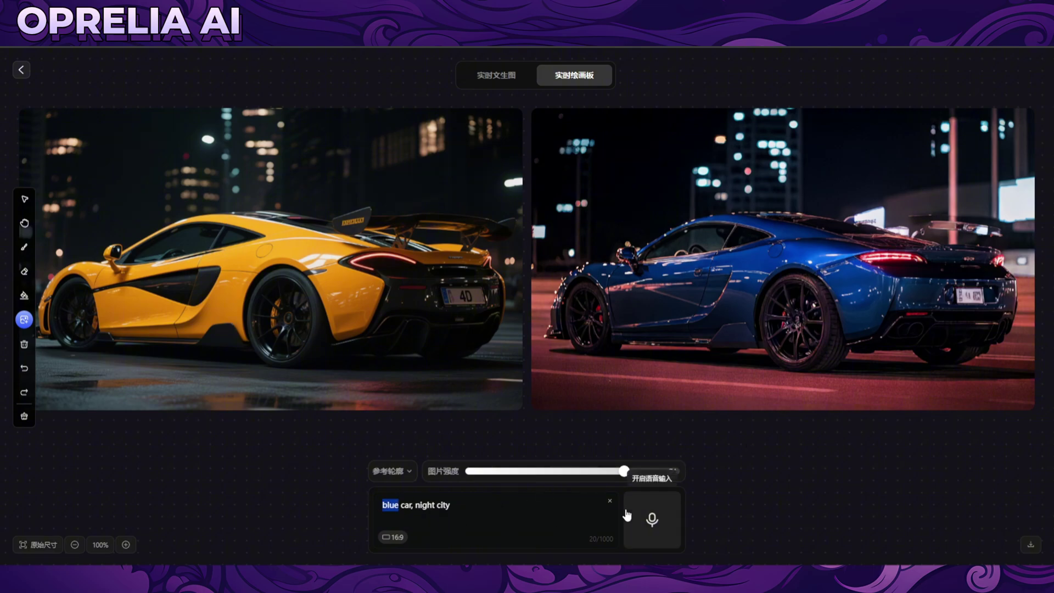
text(pink)
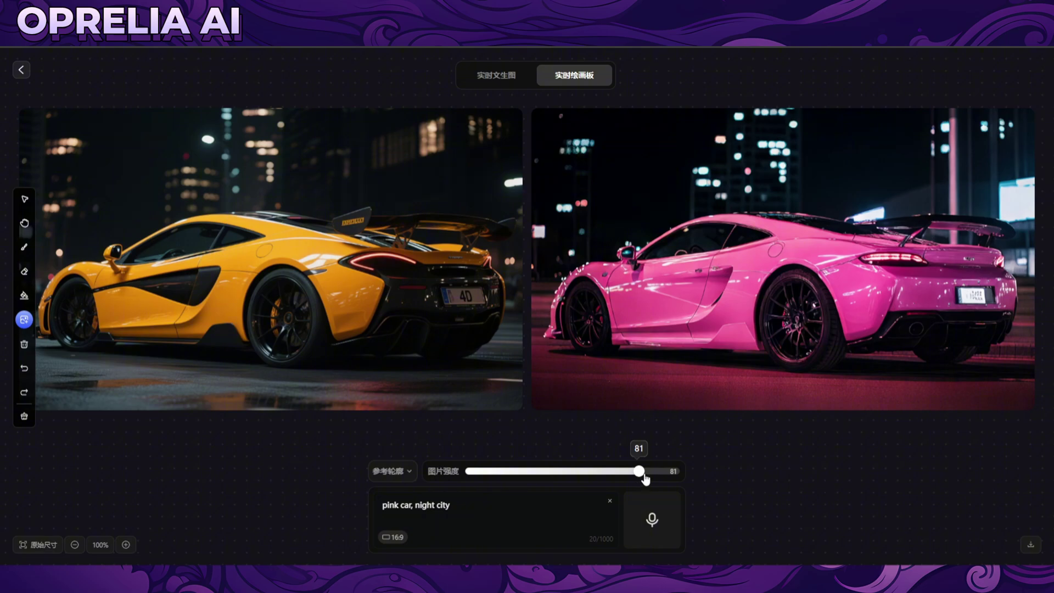
drag(640, 480, 655, 468)
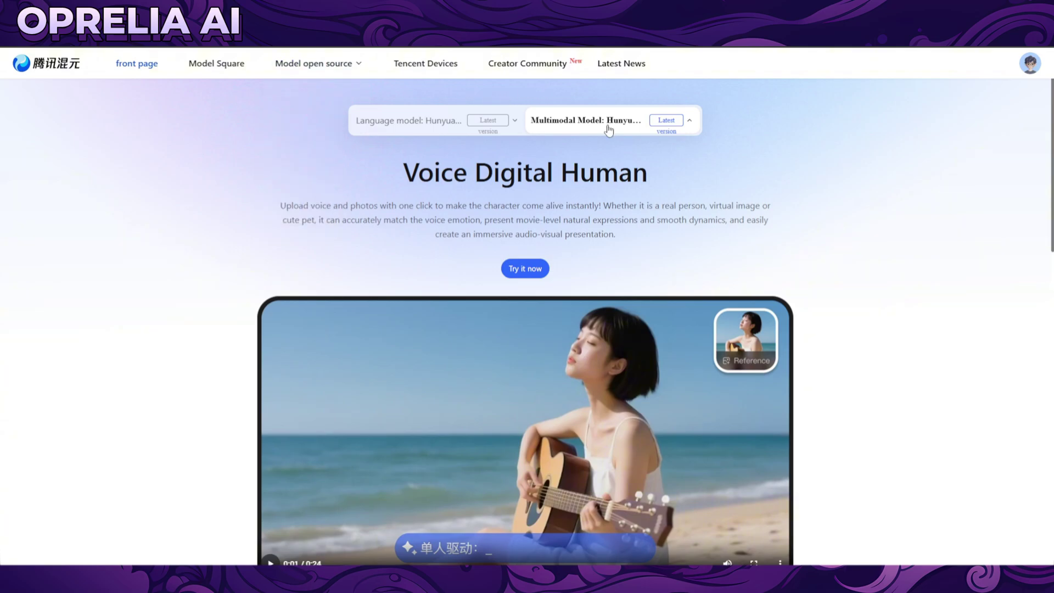
On the Hunyuan front page, switch the multimodal model to Multi-round Wenshengtu
mouse_move(648, 127)
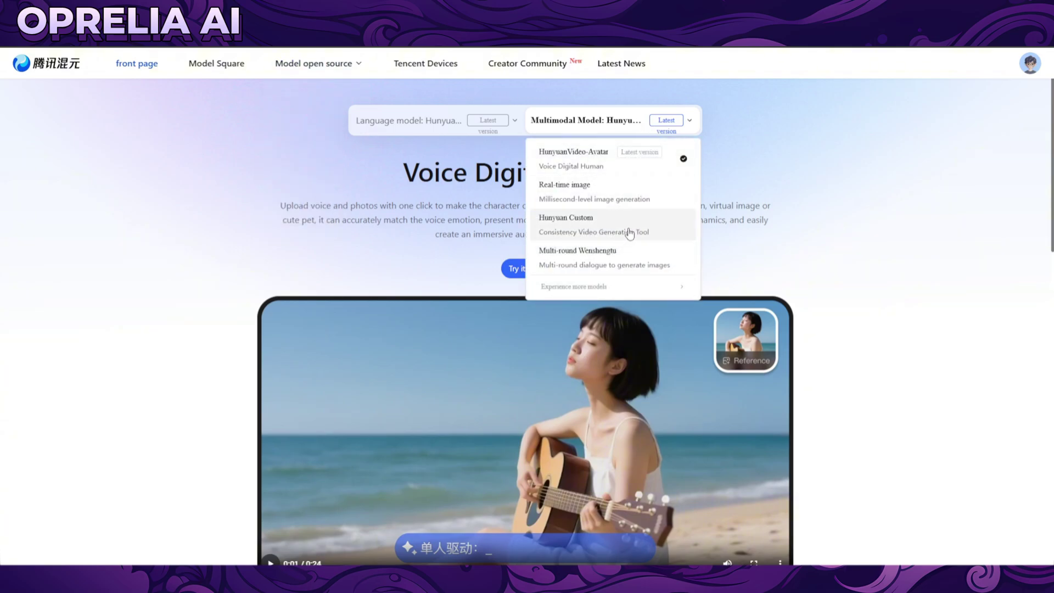
click(628, 258)
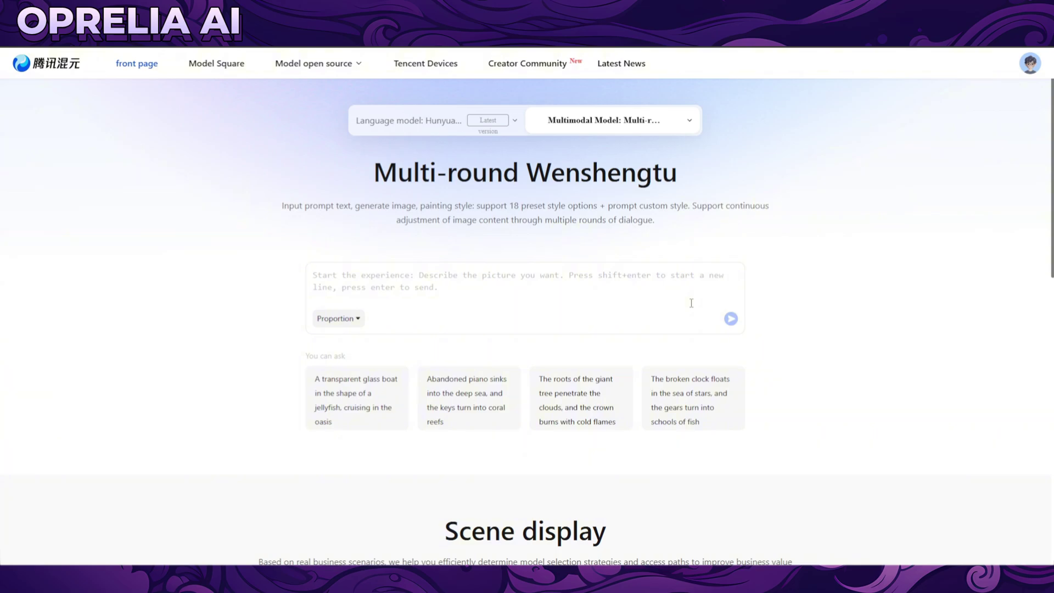
text(Da Vinci)
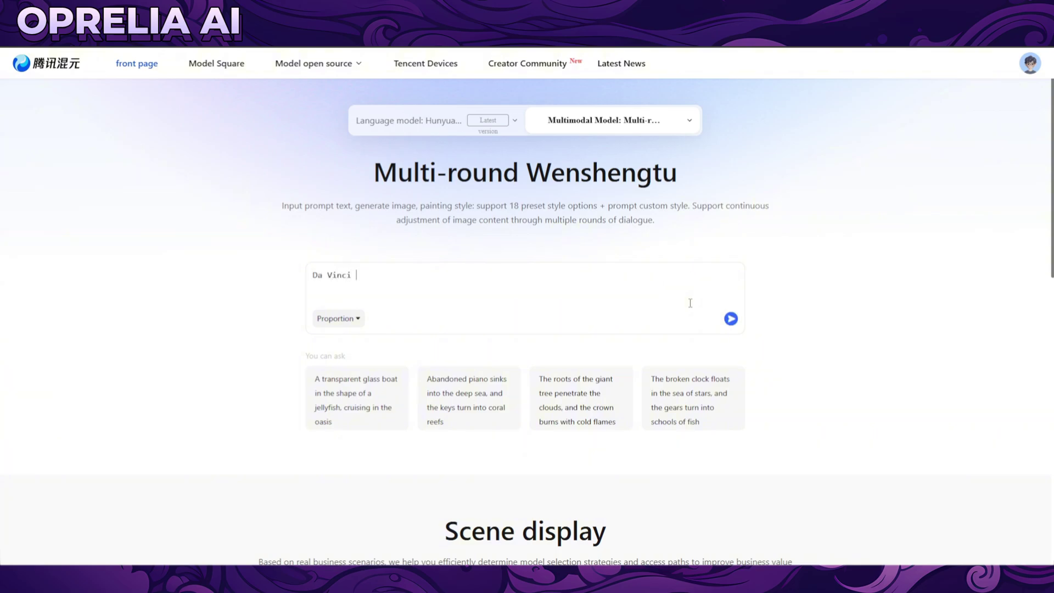
key(BackSpace)
key(BackSpace)
key(BackSpace)
key(BackSpace)
key(BackSpace)
key(BackSpace)
key(BackSpace)
key(BackSpace)
key(BackSpace)
Generate an image from the prompt "Mona Lisa in different styles"
text(Mona lista in)
key(BackSpace)
key(BackSpace)
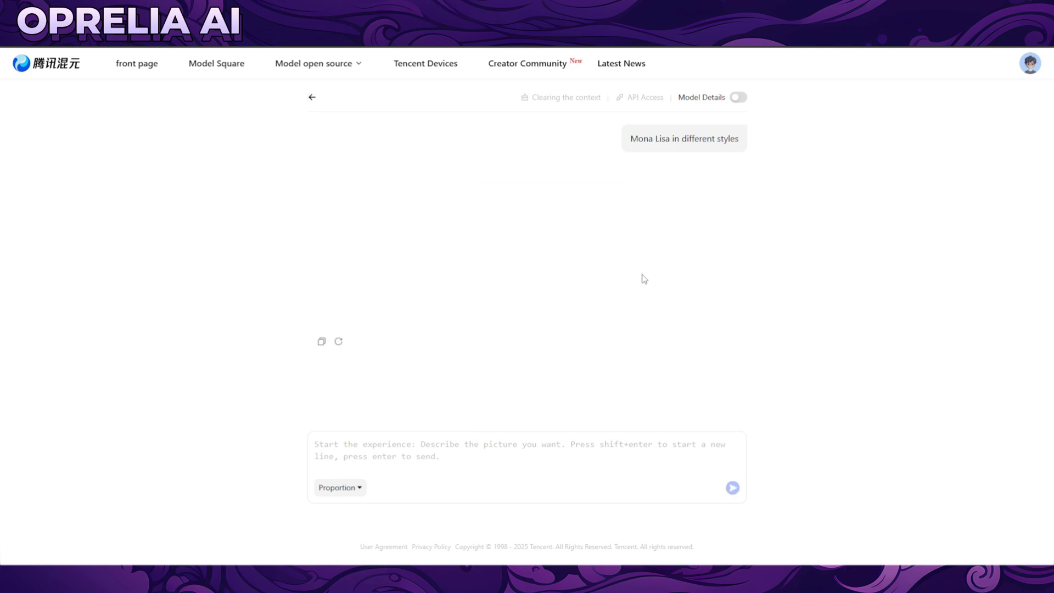
Inspect the generated Mona Lisa image enlarged and in the conversation history, and return to the front page
click(382, 283)
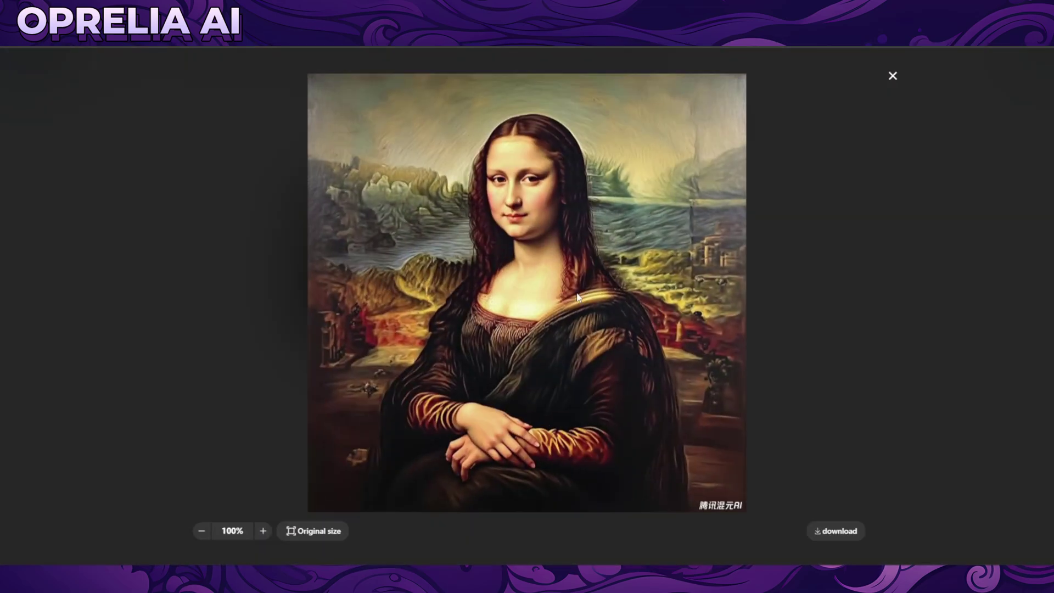
click(892, 76)
scroll(729, 306, up, 5)
scroll(719, 313, down, 4)
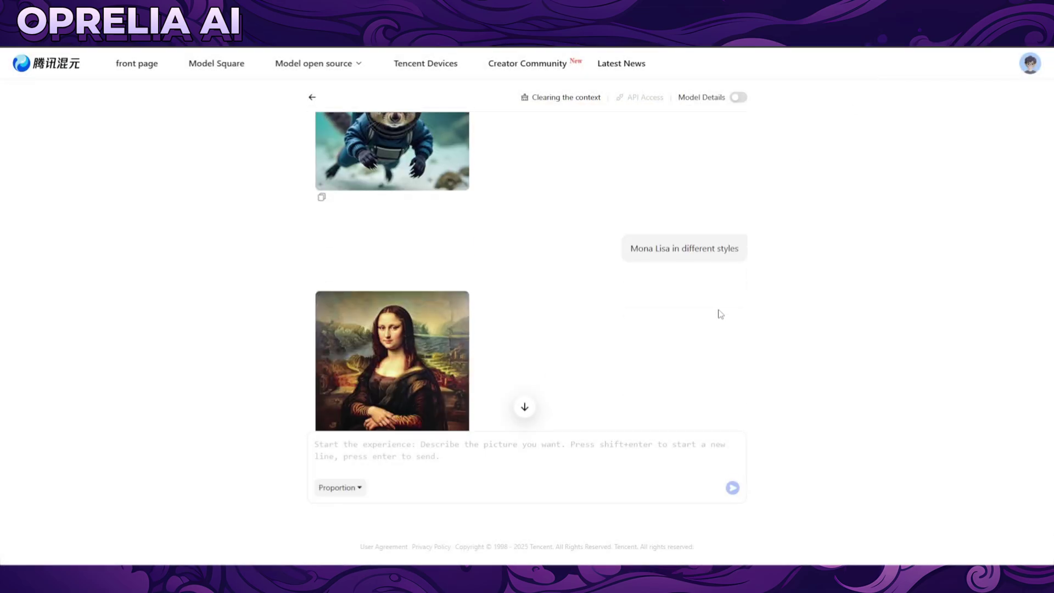
scroll(720, 314, down, 2)
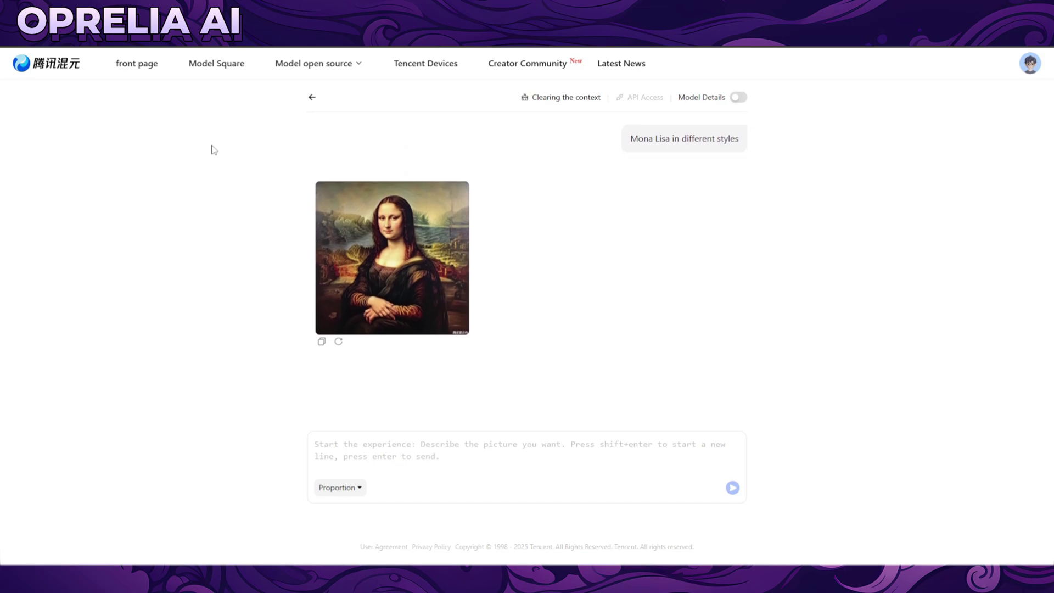
click(56, 62)
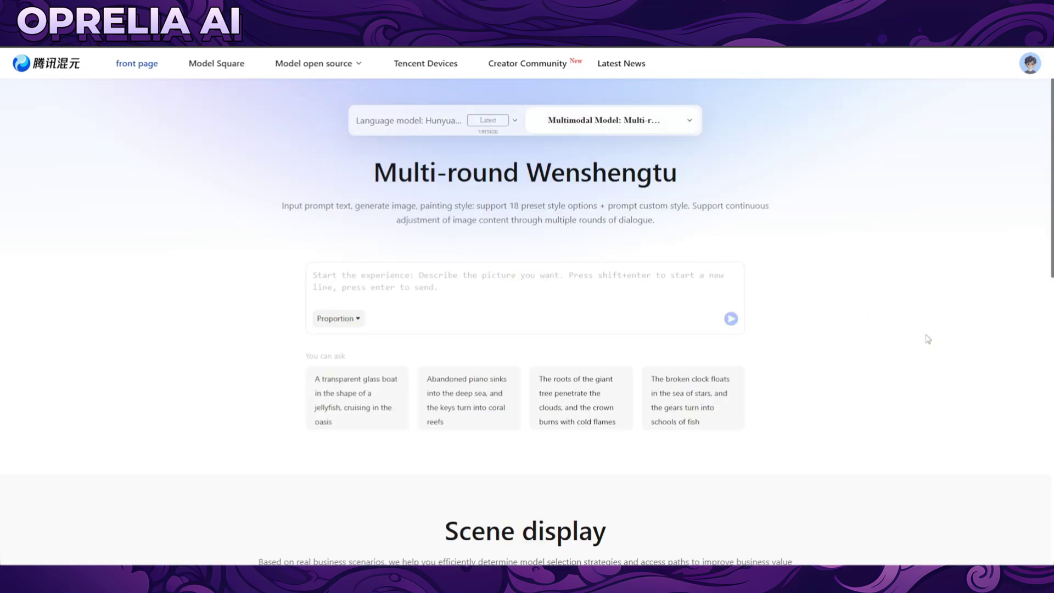